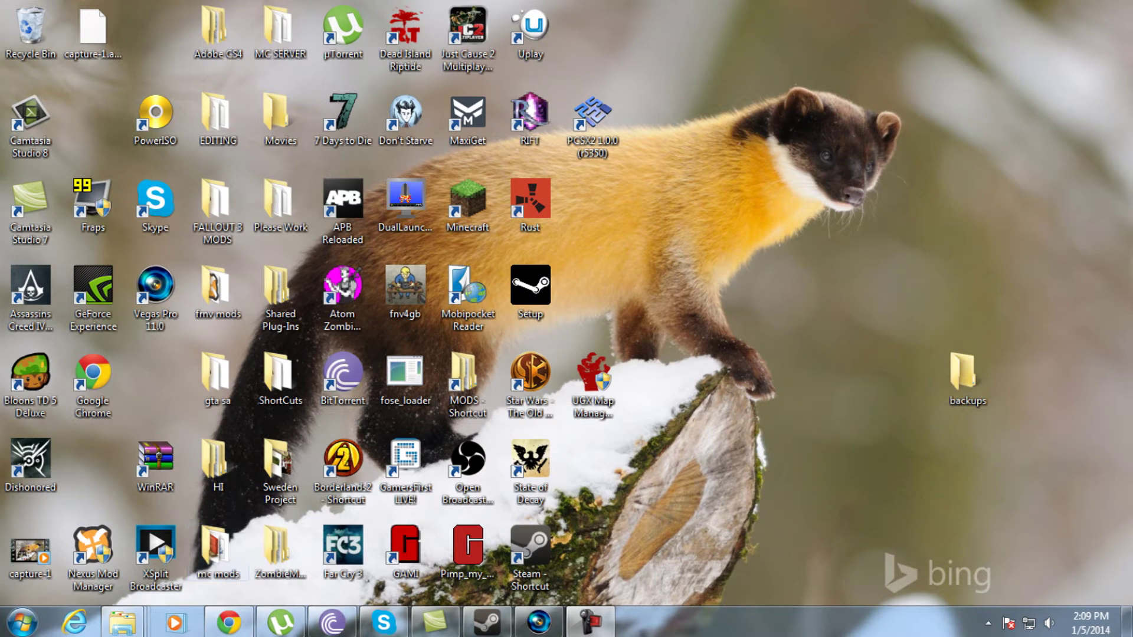
Switch to the Chrome window with the Fallout New Vegas mod page and open the Nexus Mod Manager install page.
left_click(229, 622)
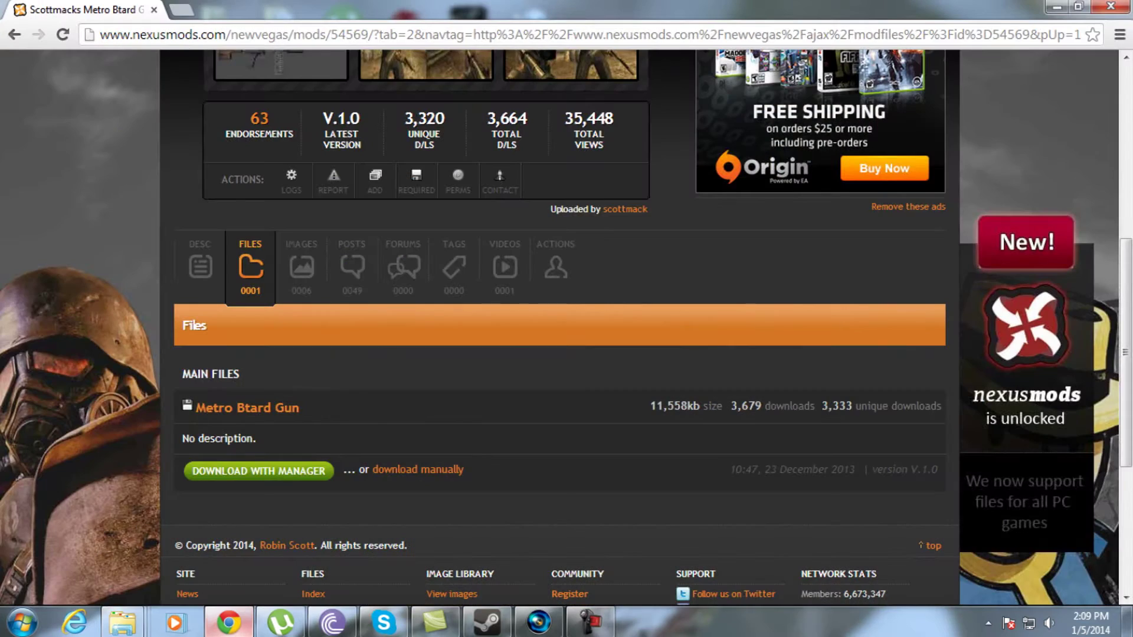
left_click(229, 622)
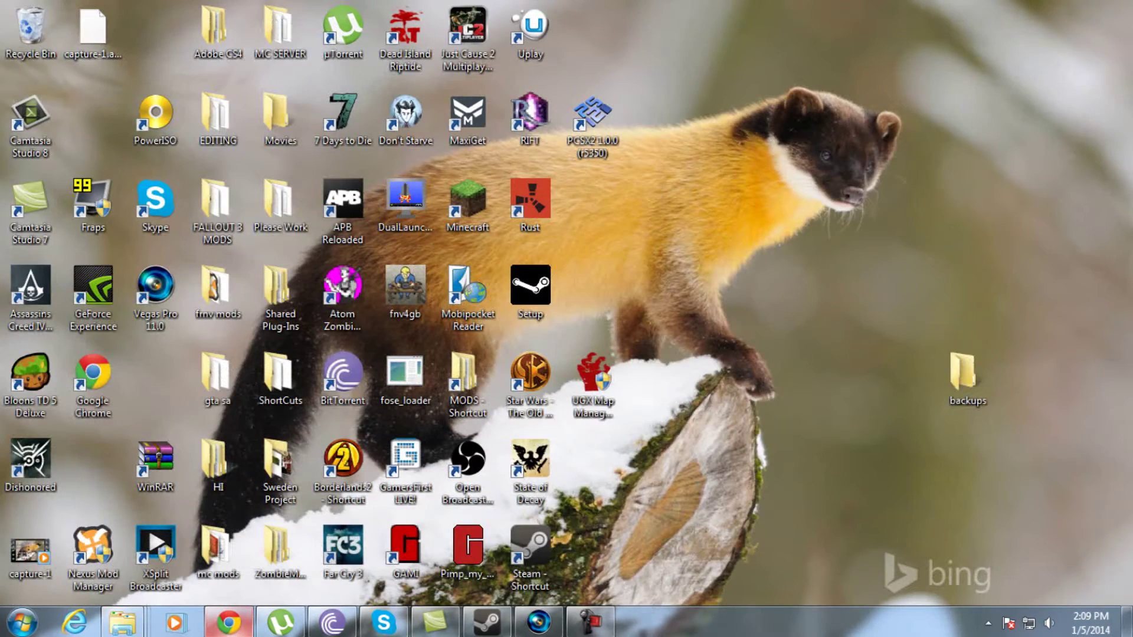
left_click(229, 622)
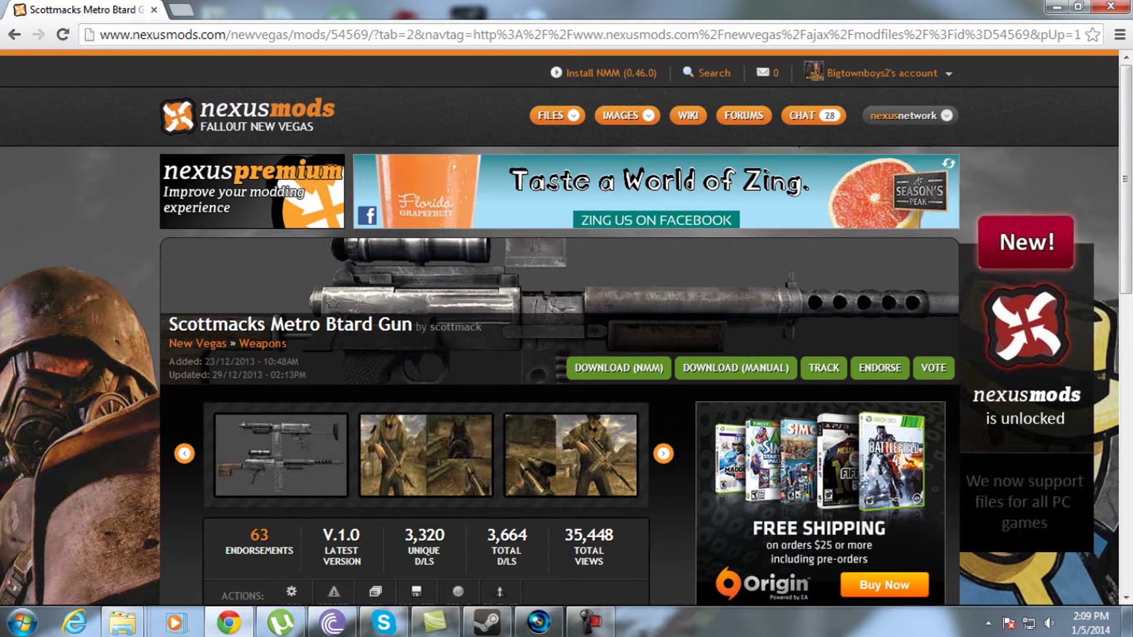
mouse_move(627, 116)
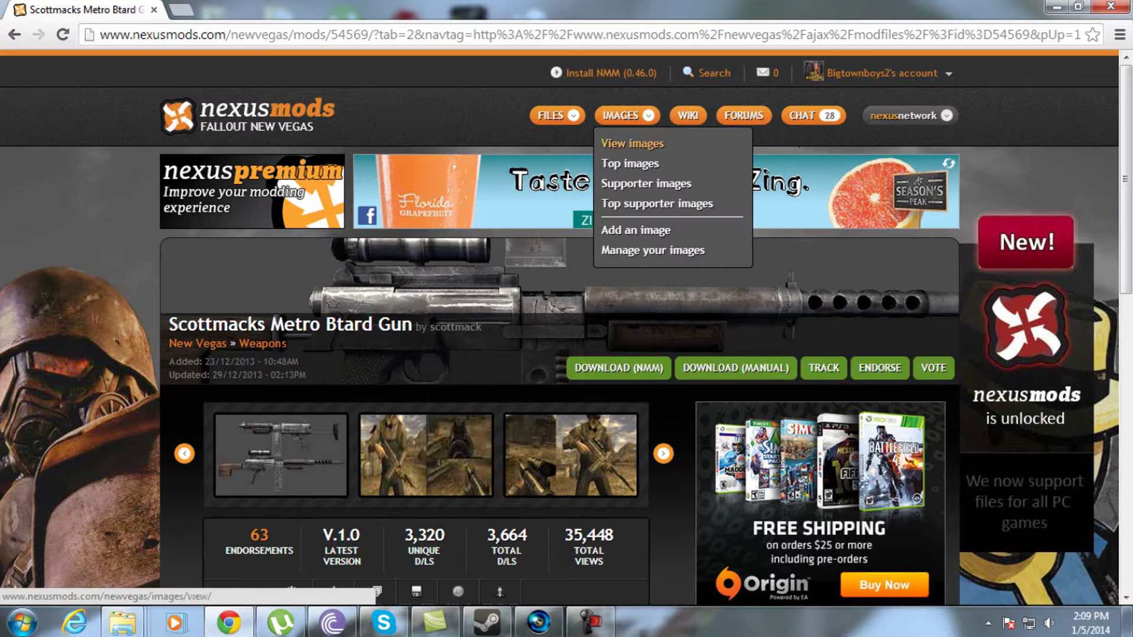
left_click(610, 73)
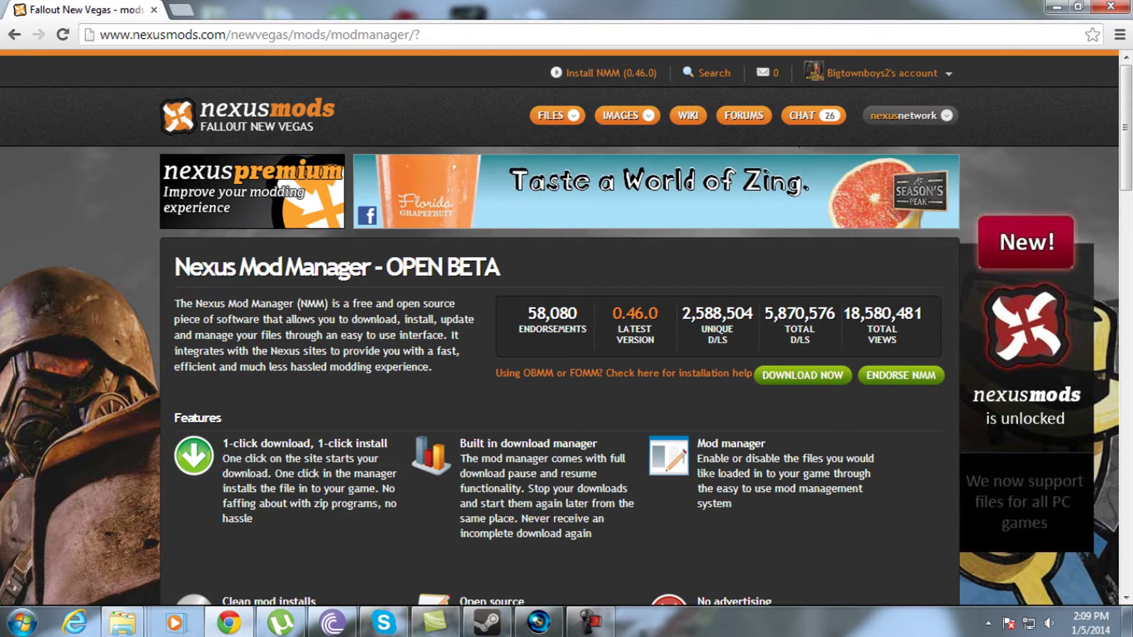
Go back from the Nexus Mod Manager page to the Metro Btard Gun mod page and view its files section.
left_click(1056, 7)
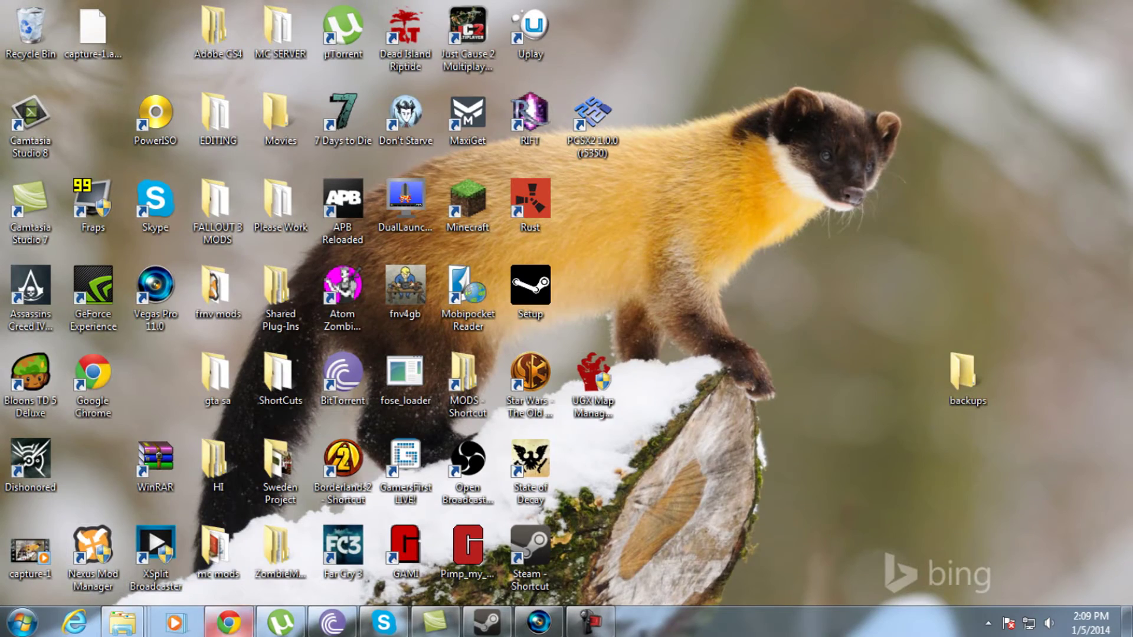
left_click(229, 623)
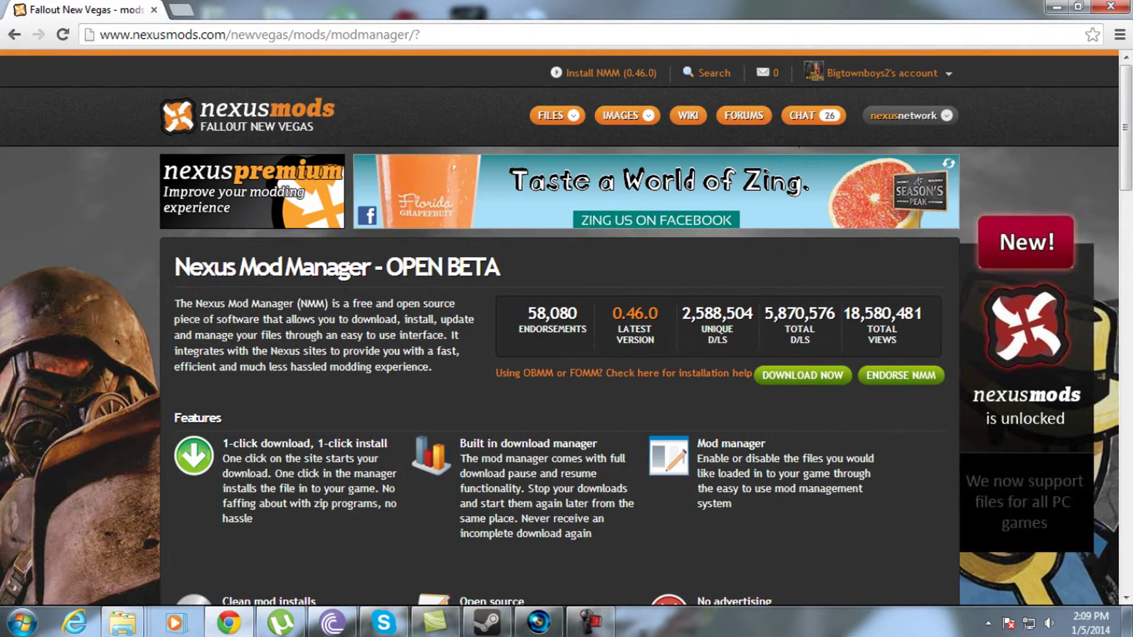
key("alt+Left")
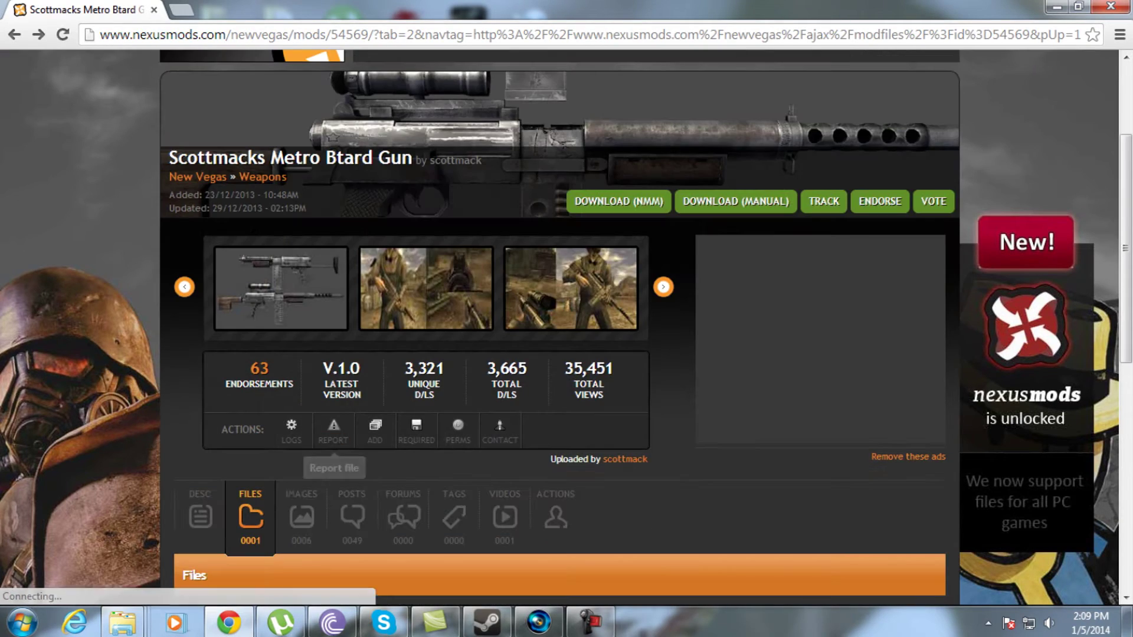
scroll(567, 327, "down", 2)
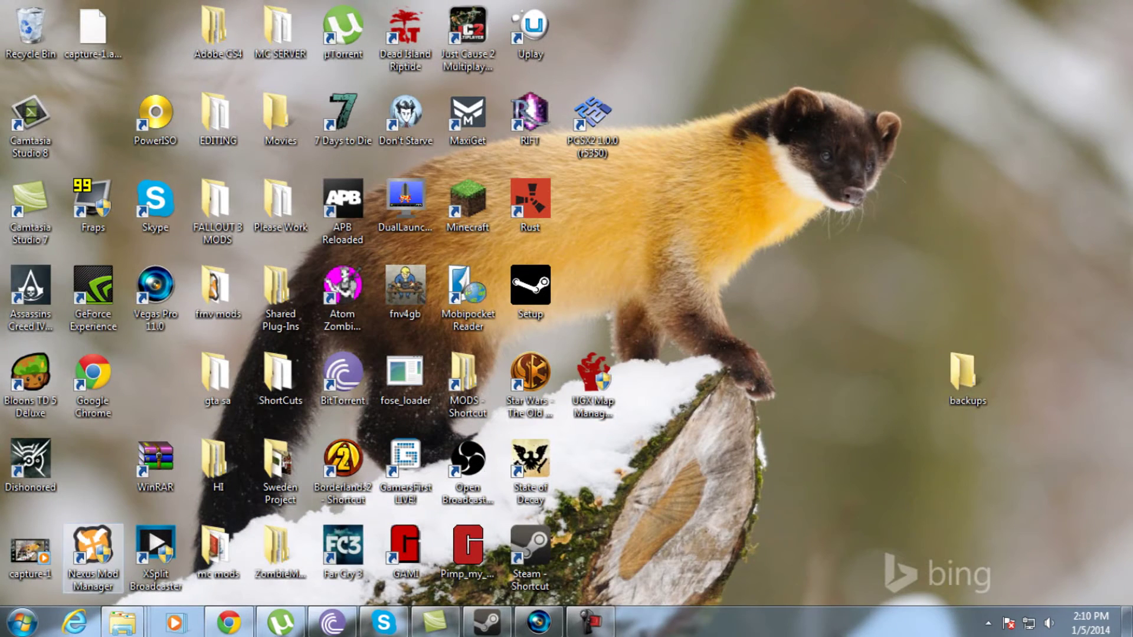
Inspect the Run as administrator option in the Nexus Mod Manager shortcut's advanced properties, leaving without changes.
right_click(94, 551)
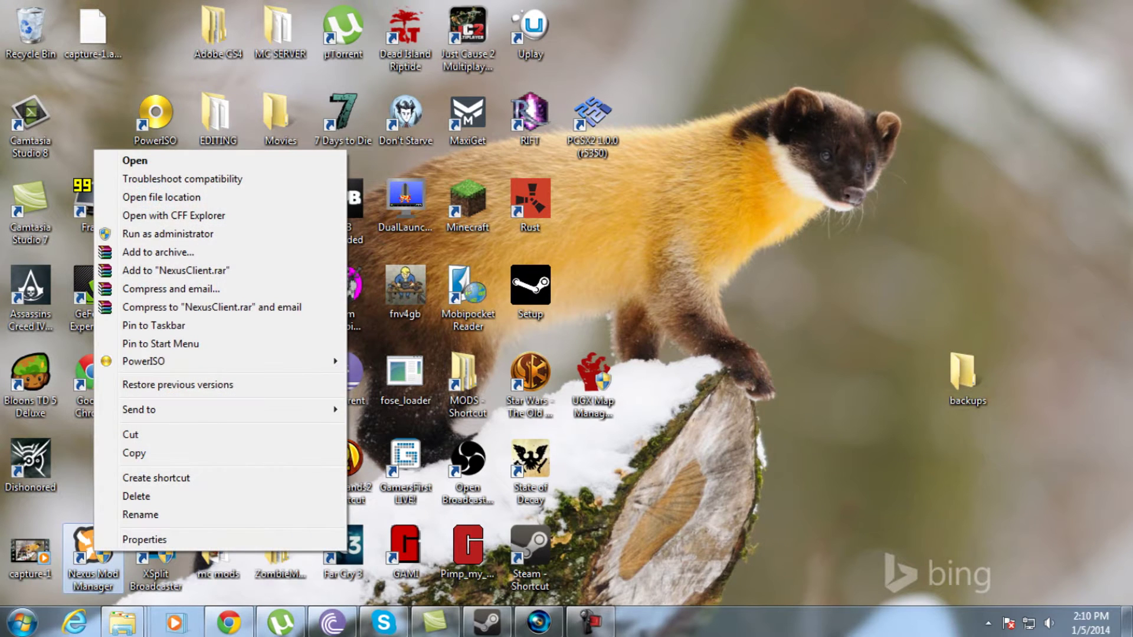
left_click(145, 539)
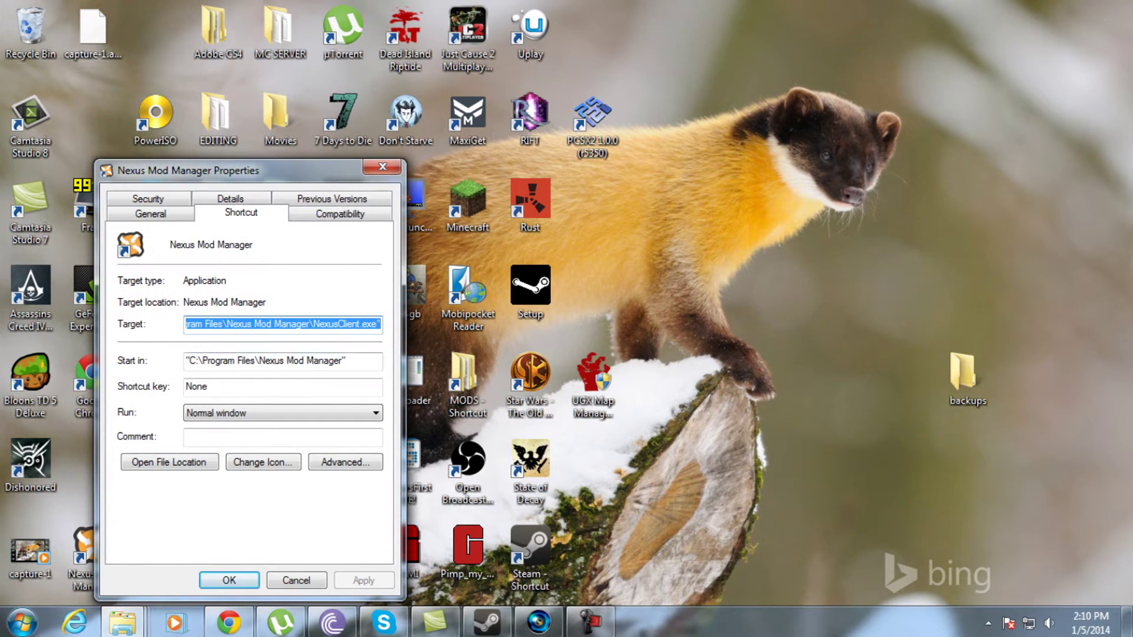
left_click(345, 462)
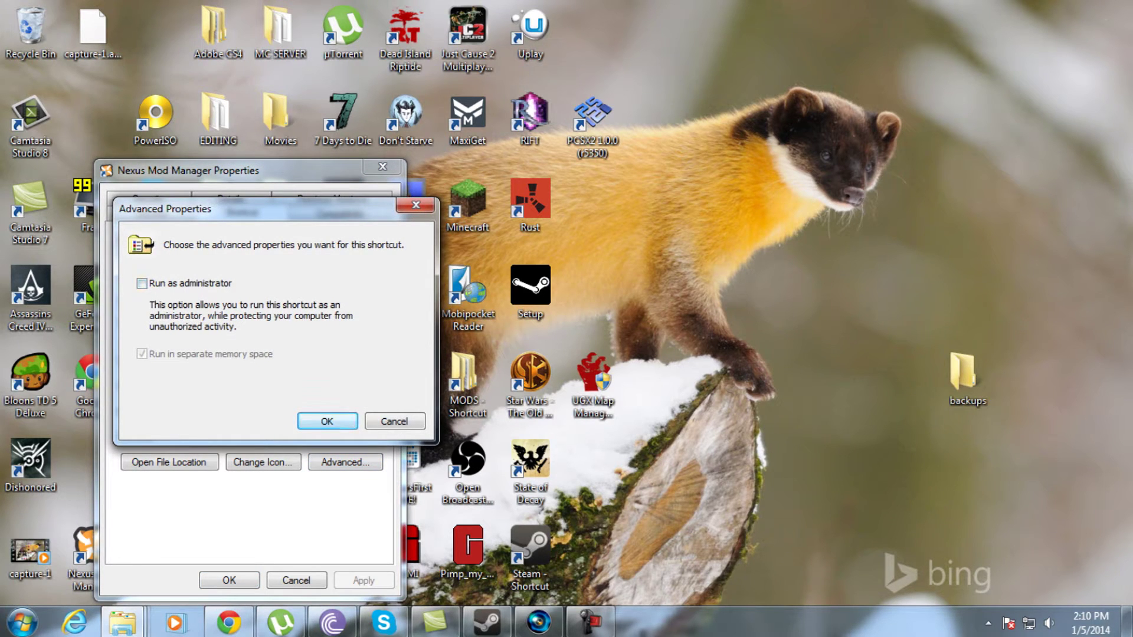
left_click(416, 205)
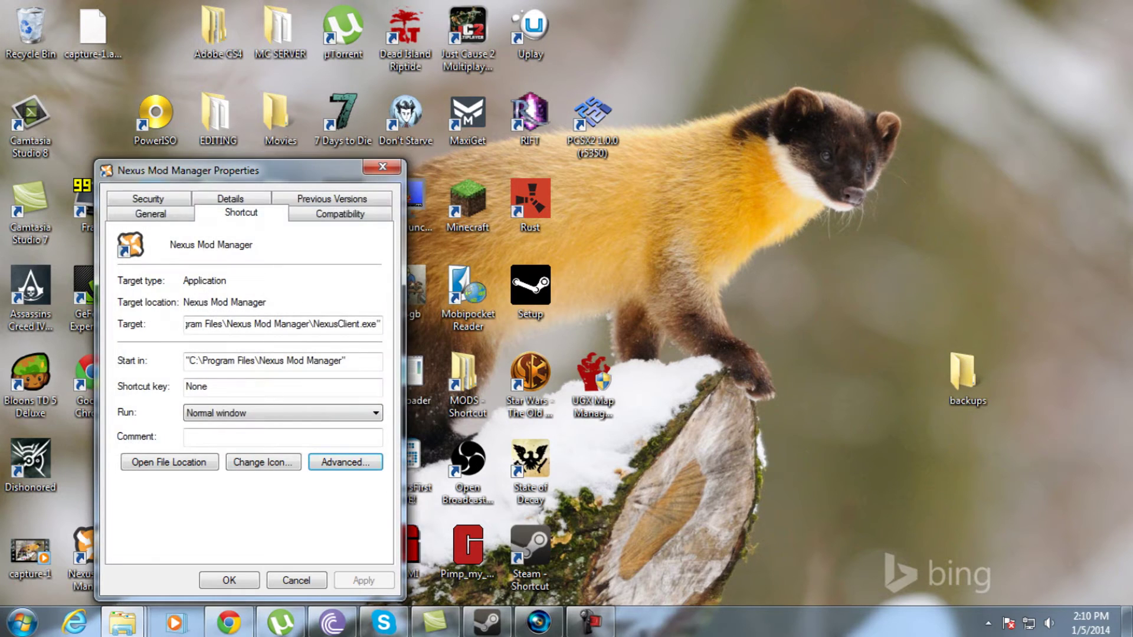
left_click(383, 167)
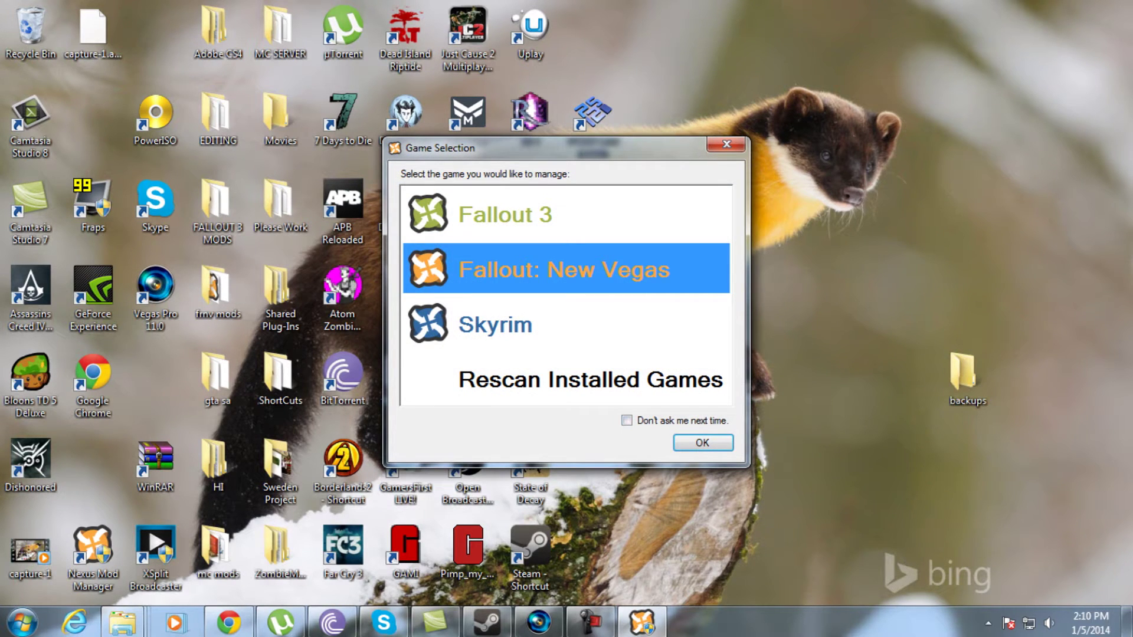
Rescan the installed games and confirm the detected locations of Fallout: New Vegas, Skyrim and Fallout 3.
left_click(567, 379)
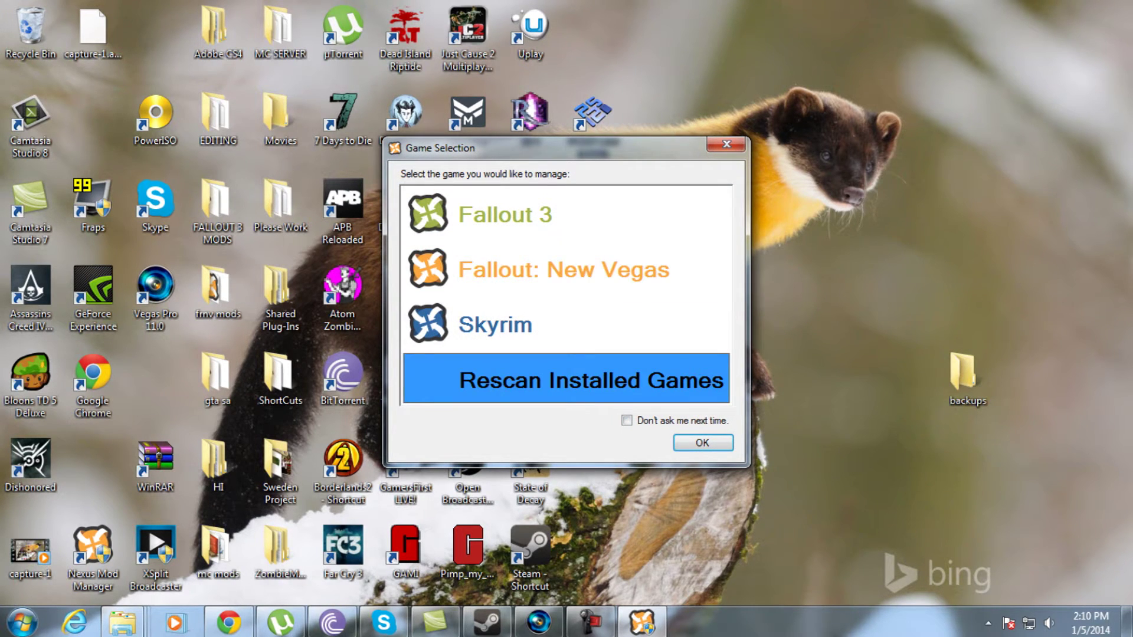
key("Return")
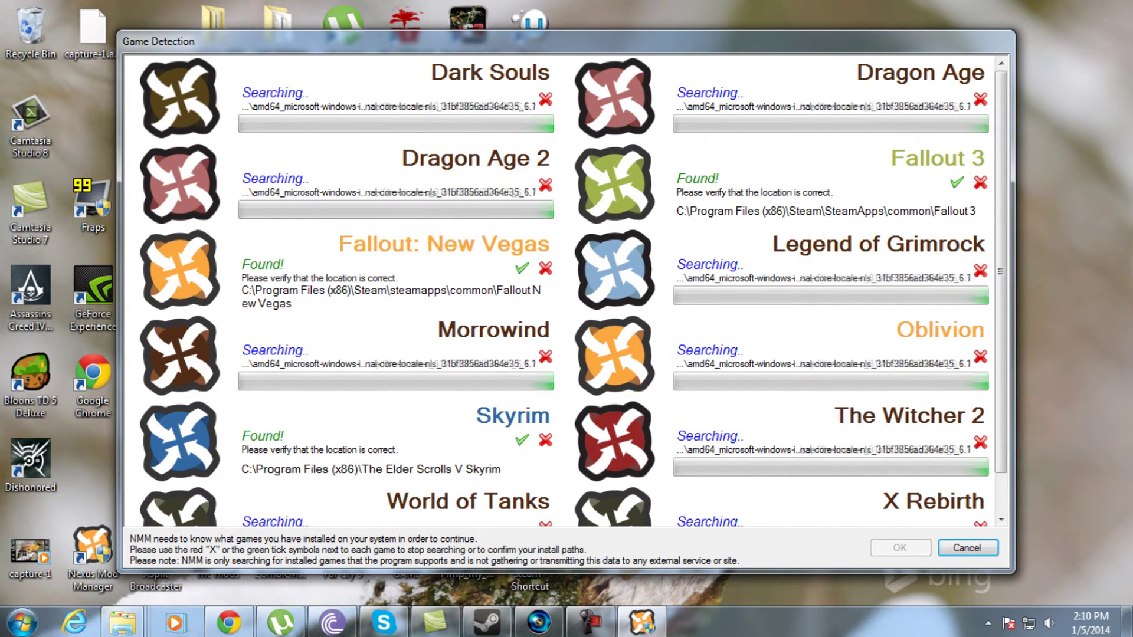
left_click(522, 269)
left_click(522, 440)
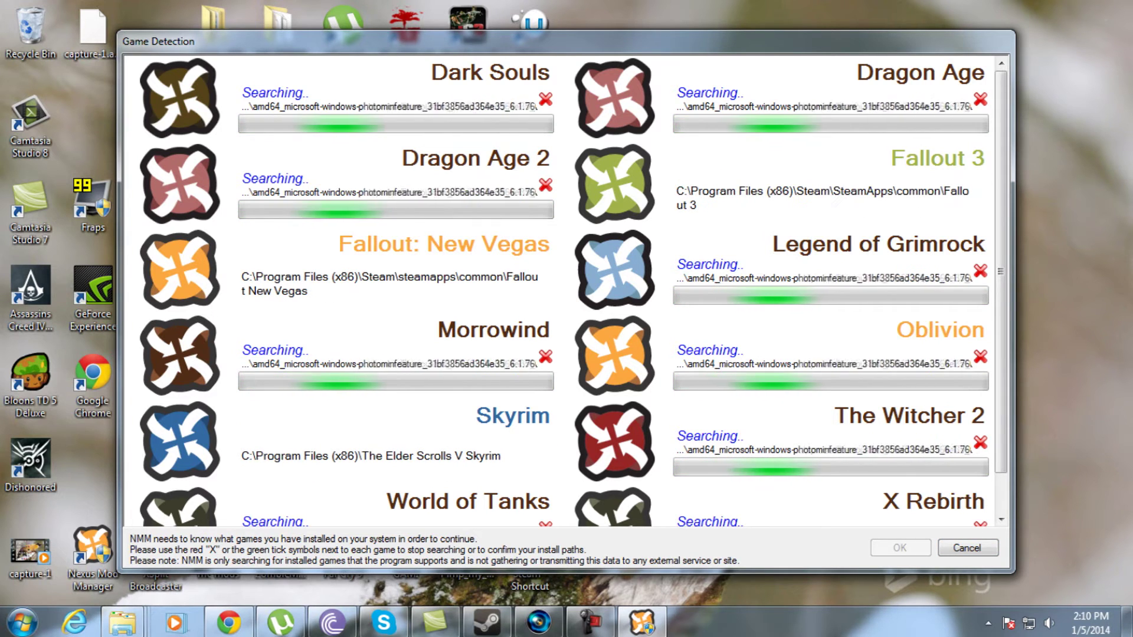
Stop the search for every game except Fallout 3, Fallout: New Vegas and Skyrim, and accept the game detection.
left_click(981, 99)
left_click(980, 271)
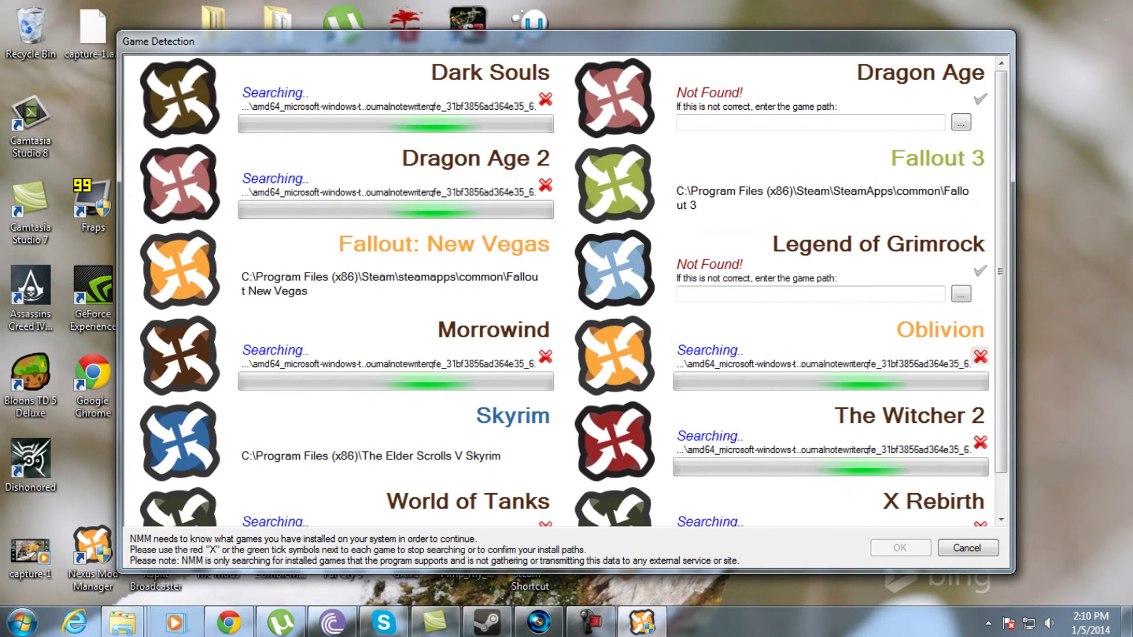
left_click(981, 357)
left_click(980, 442)
scroll(981, 442, "down", 1)
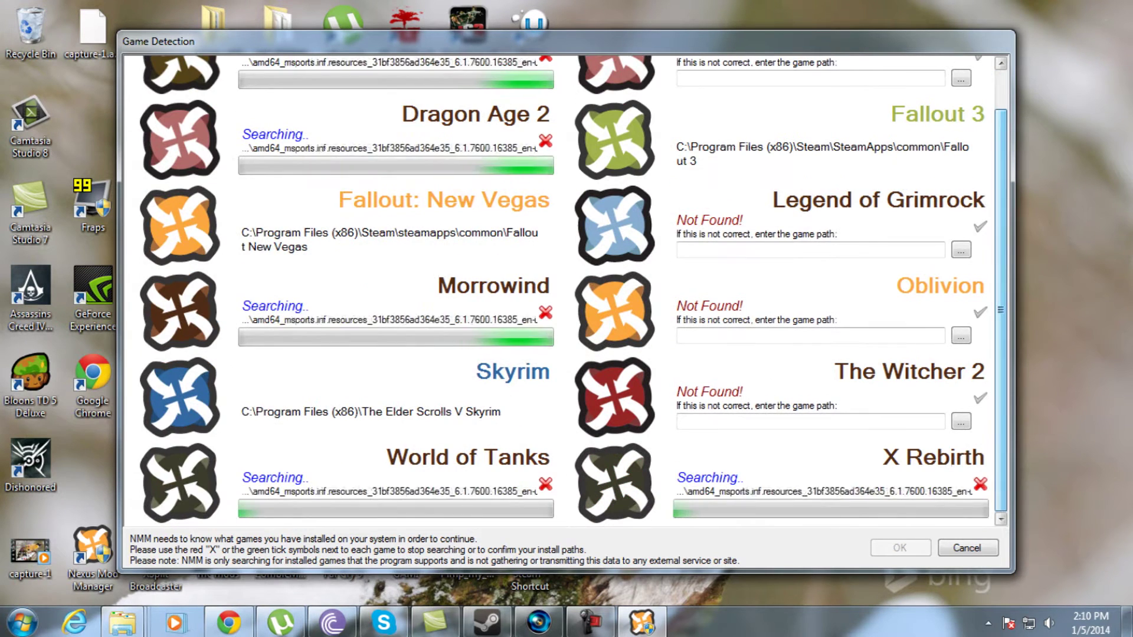
left_click(980, 484)
left_click(546, 484)
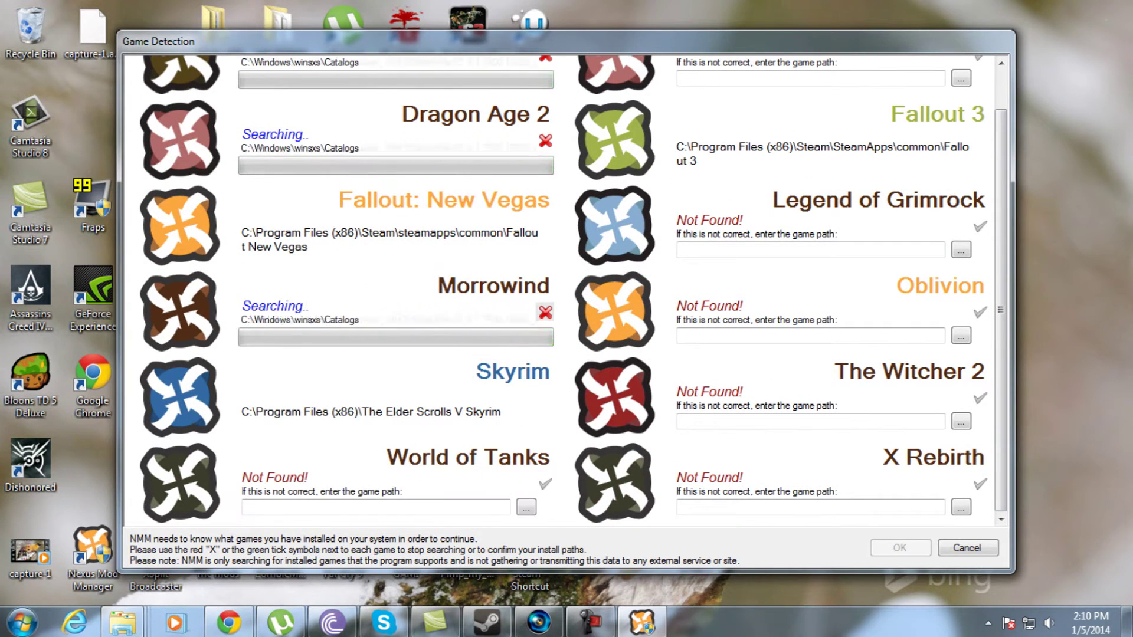
left_click(545, 313)
left_click(546, 140)
scroll(545, 141, "up", 1)
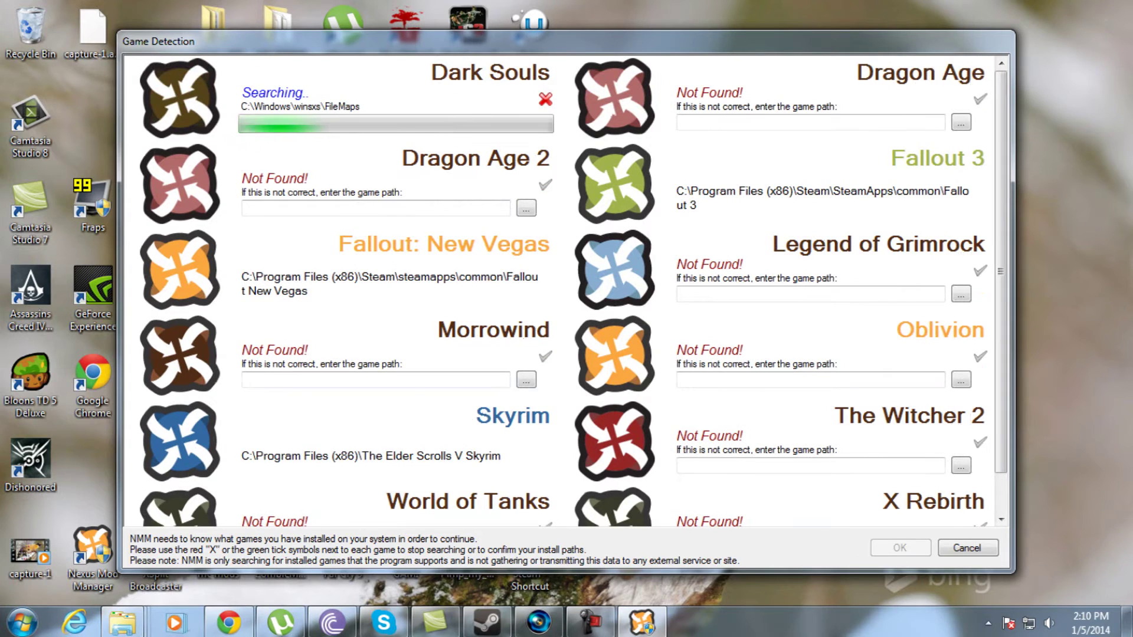
left_click(545, 99)
scroll(546, 99, "down", 1)
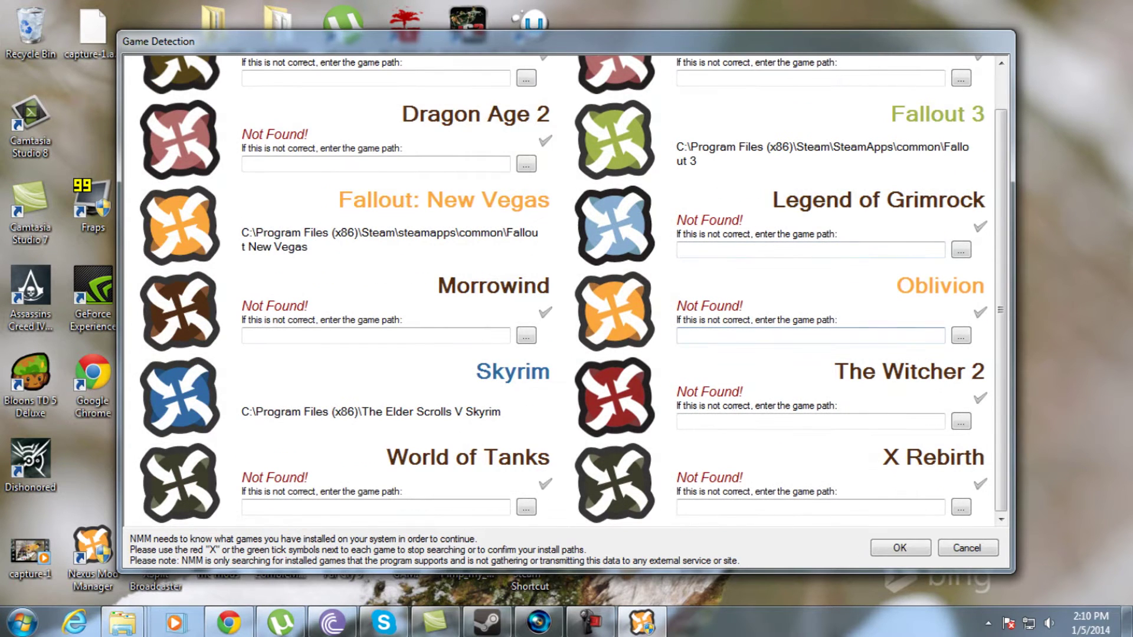
left_click(900, 548)
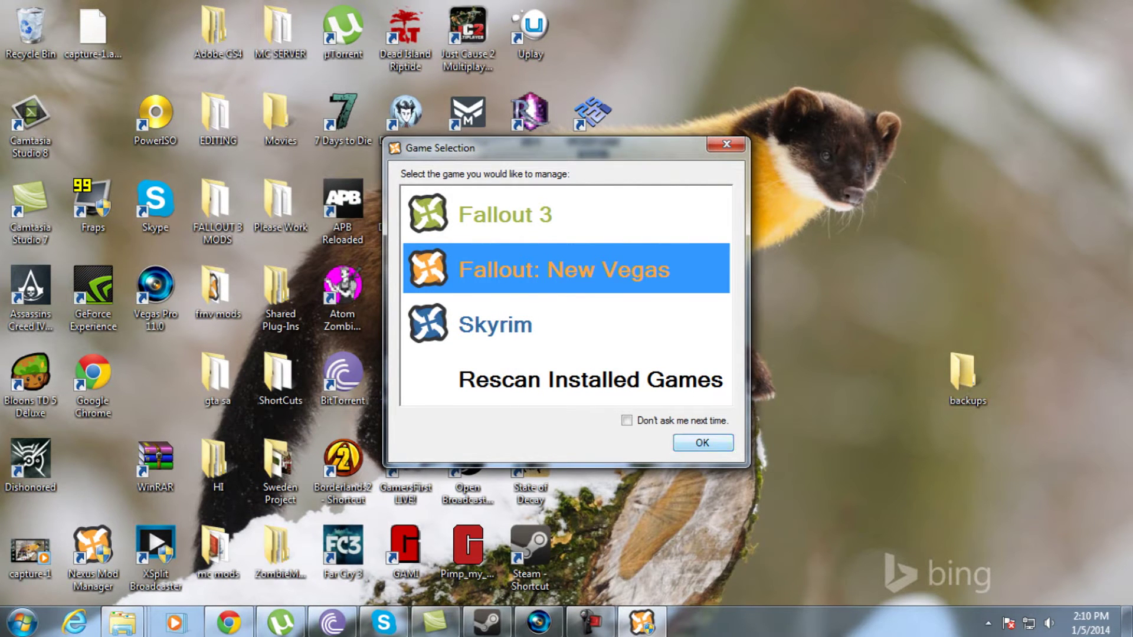
Choose Fallout: New Vegas as the game to manage and bring up the Nexus Mod Manager window.
left_click(703, 443)
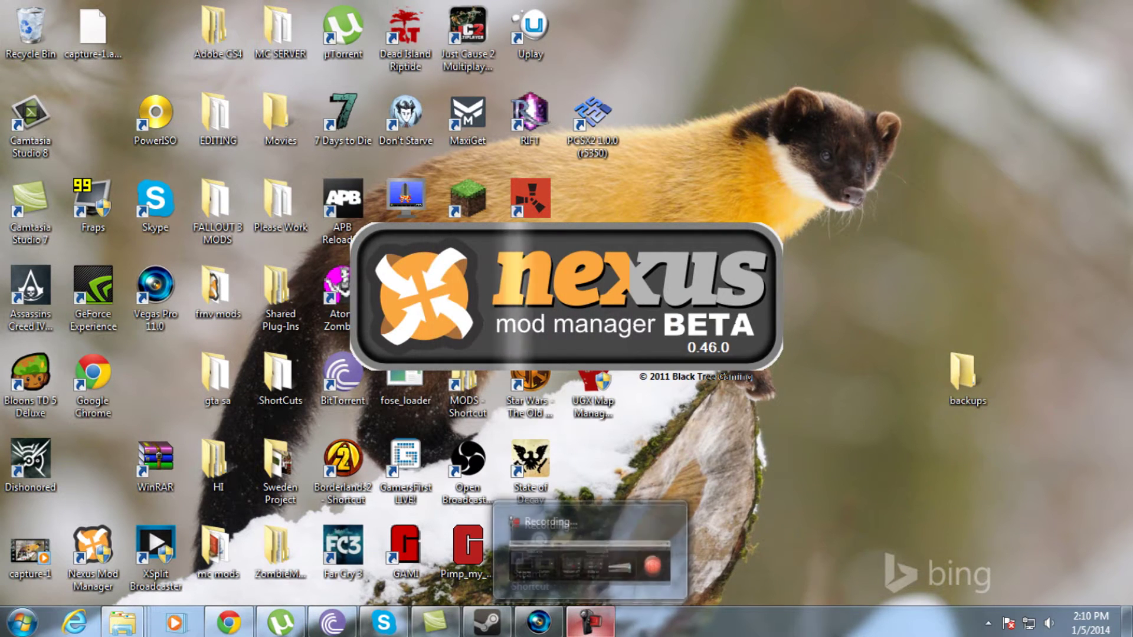
left_click(591, 621)
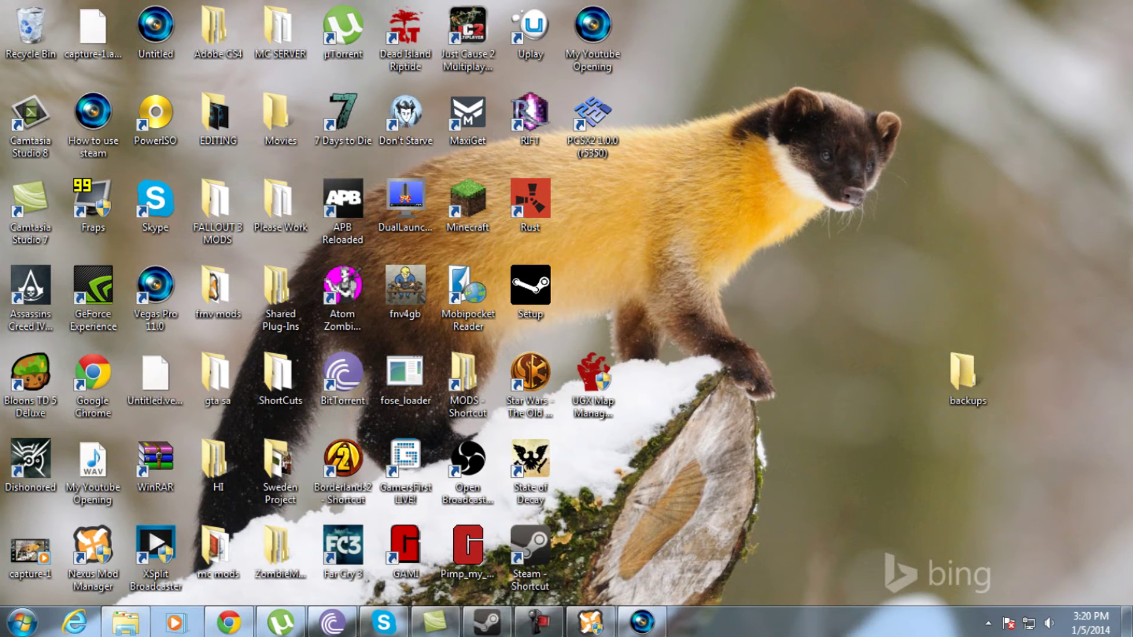
left_click(590, 622)
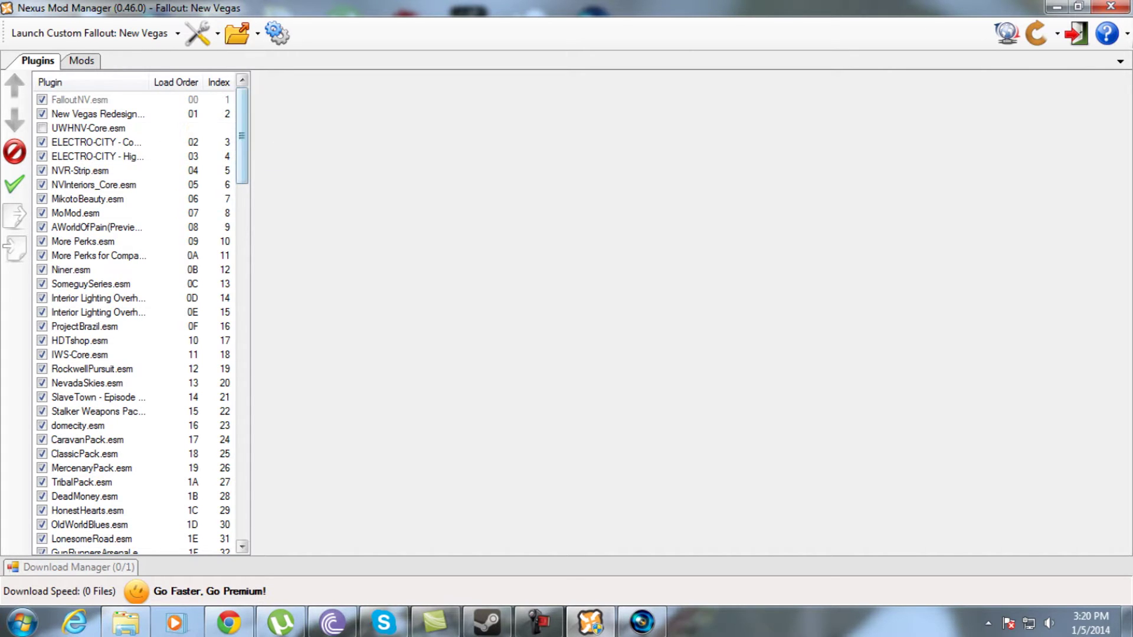
Look through the installed Fallout: New Vegas plugins and their load order.
mouse_move(242, 136)
left_mouse_down()
mouse_move(242, 491)
mouse_move(242, 136)
left_mouse_up()
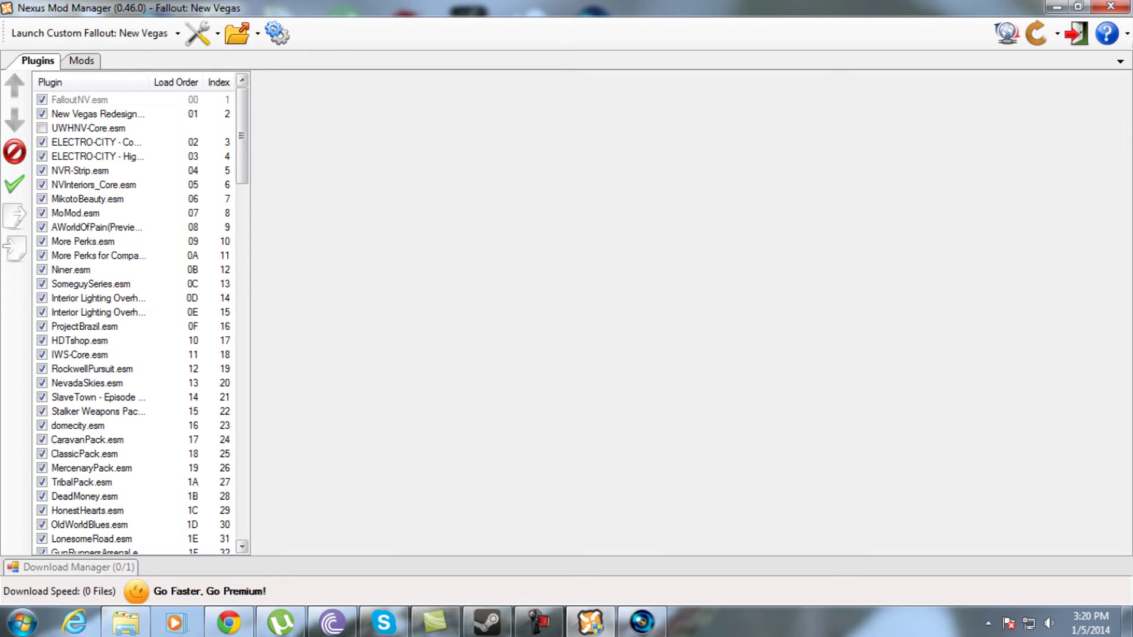
left_click_drag(242, 135, 242, 198)
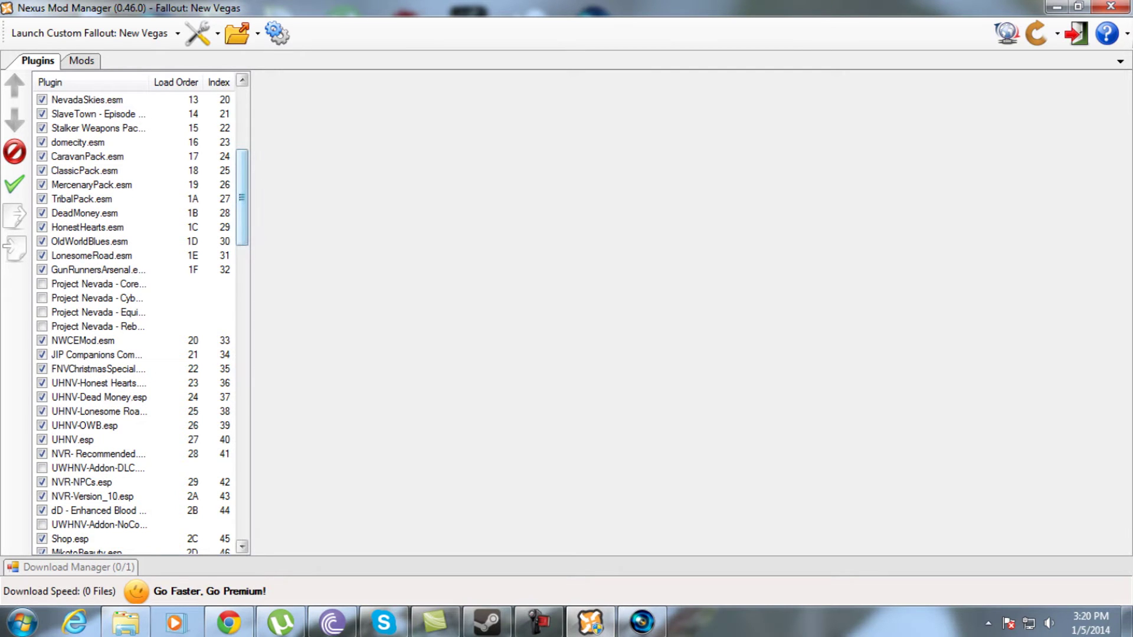
scroll(134, 313, "up", 6)
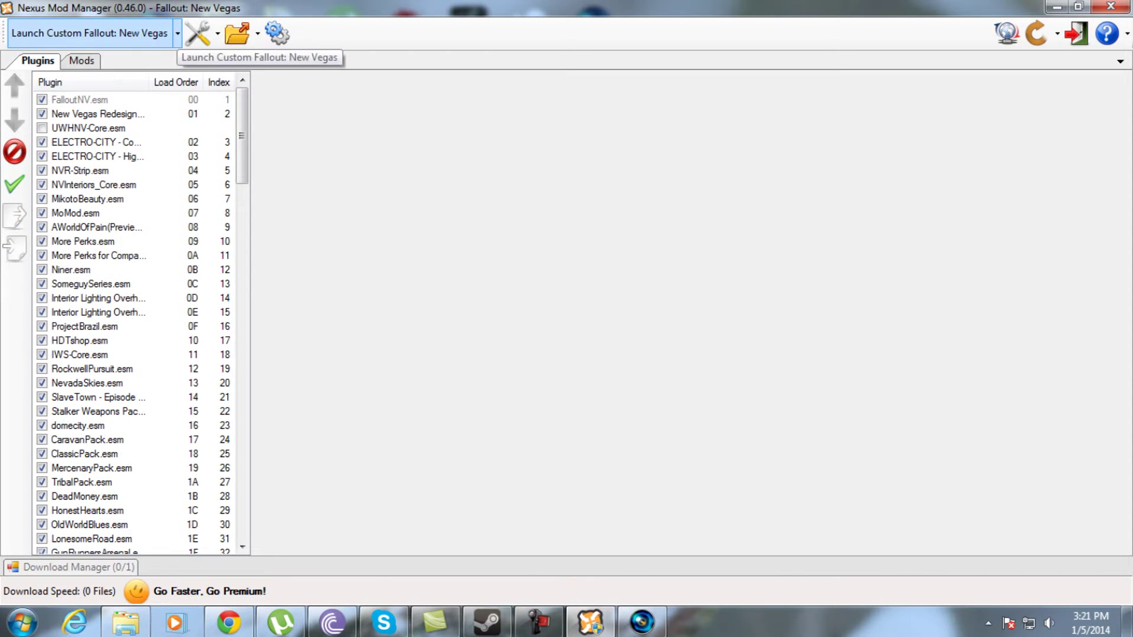
Review the mod manager's game launch options, maintenance tools and folder shortcuts without running any of them.
left_click(177, 33)
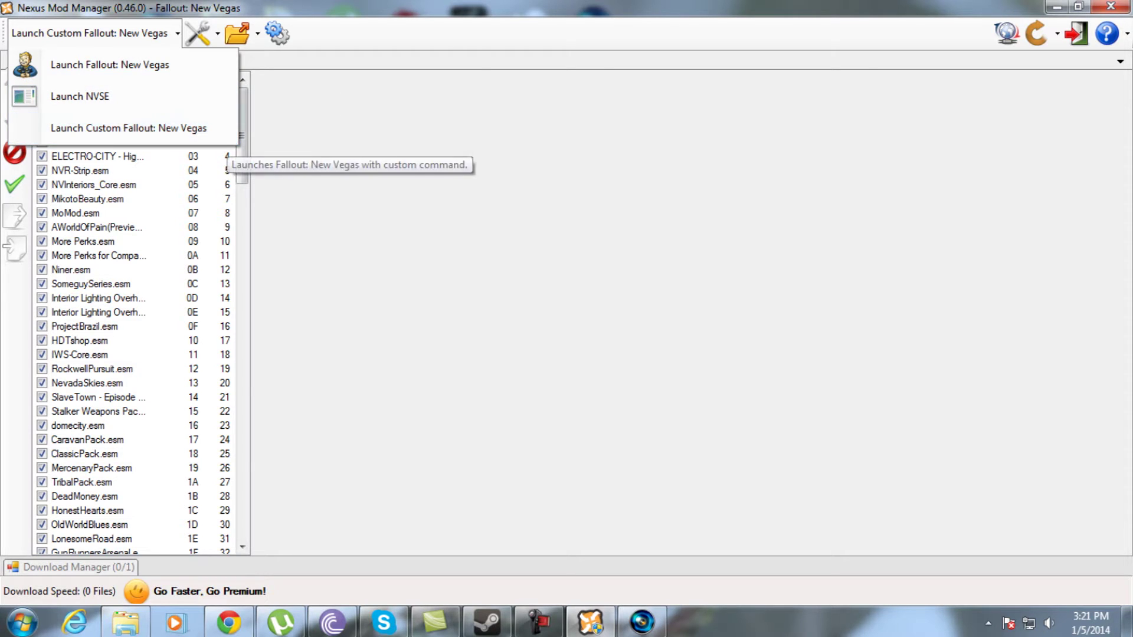
left_click(277, 141)
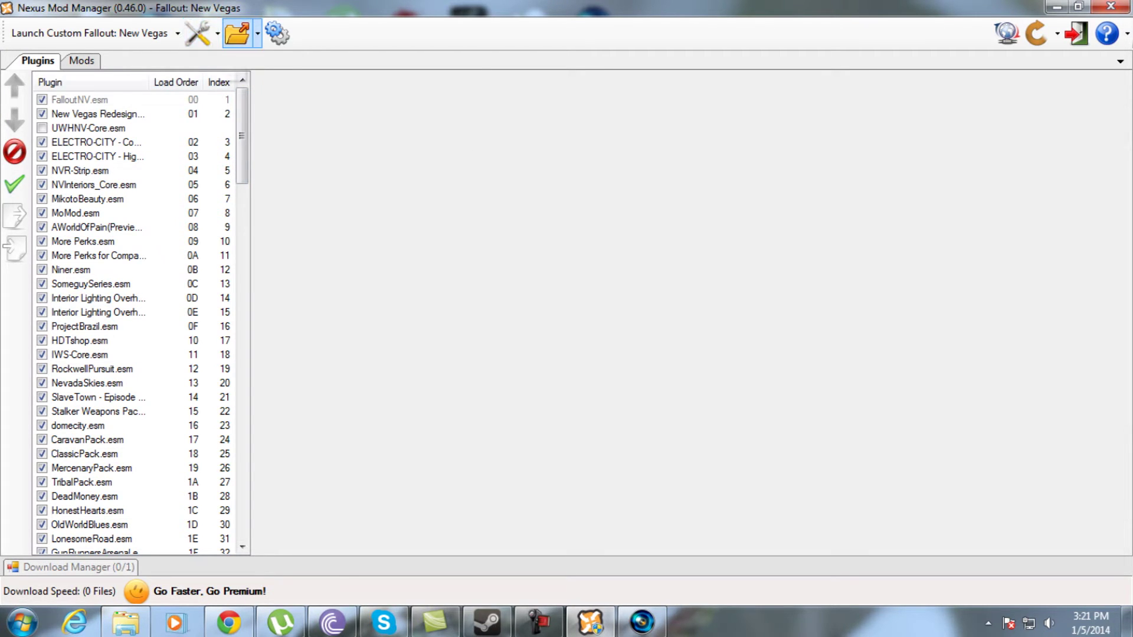
left_click(198, 33)
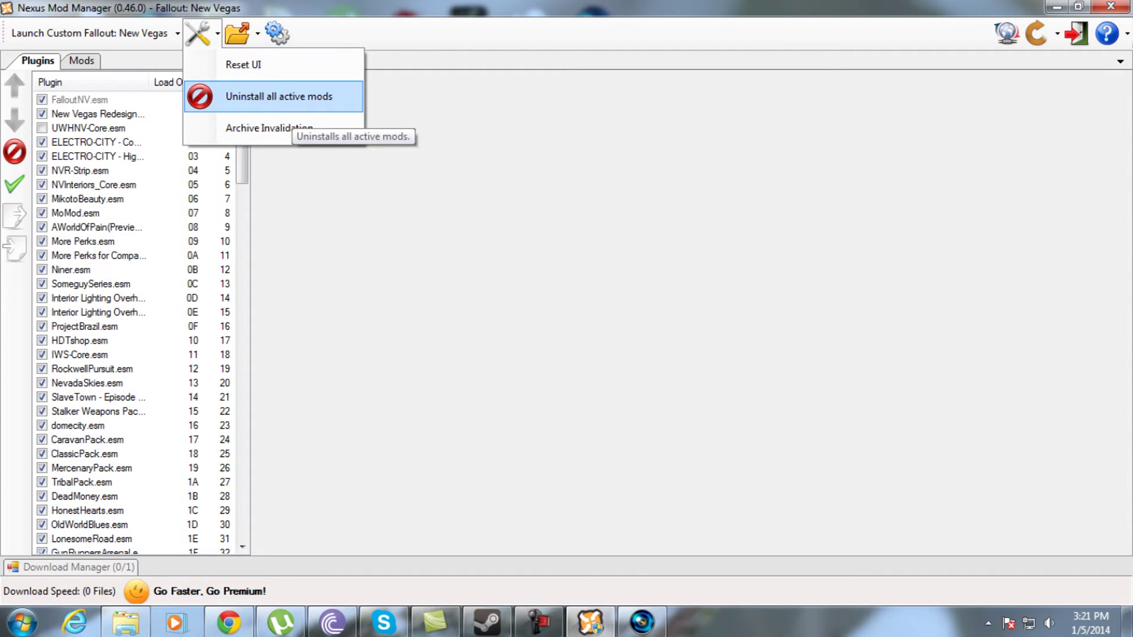
left_click(289, 138)
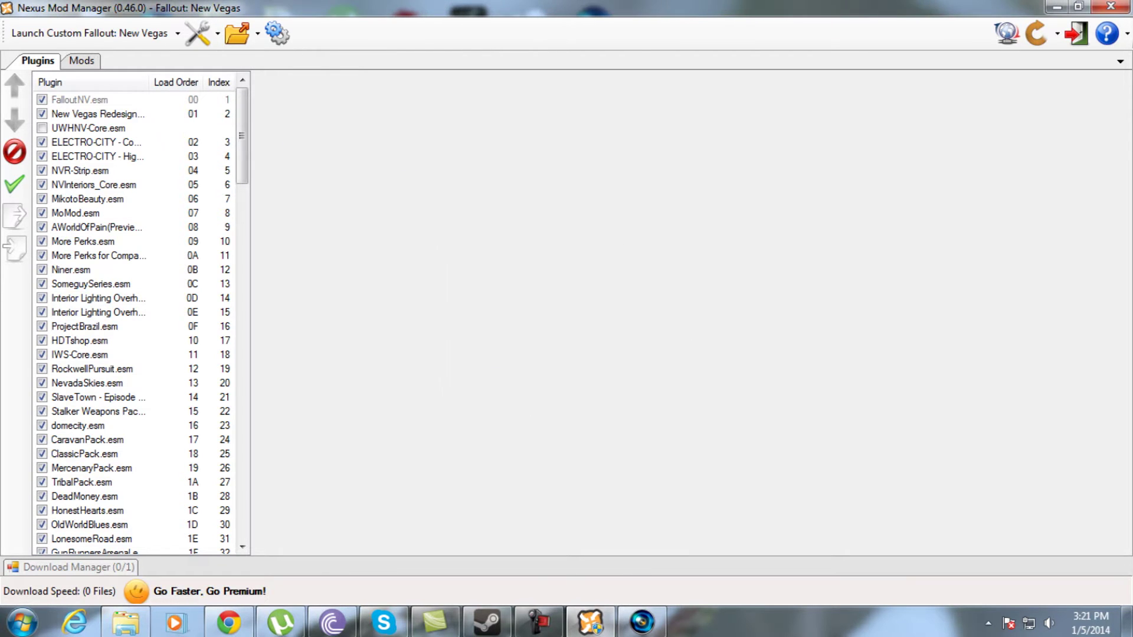
left_click(209, 34)
left_click(209, 33)
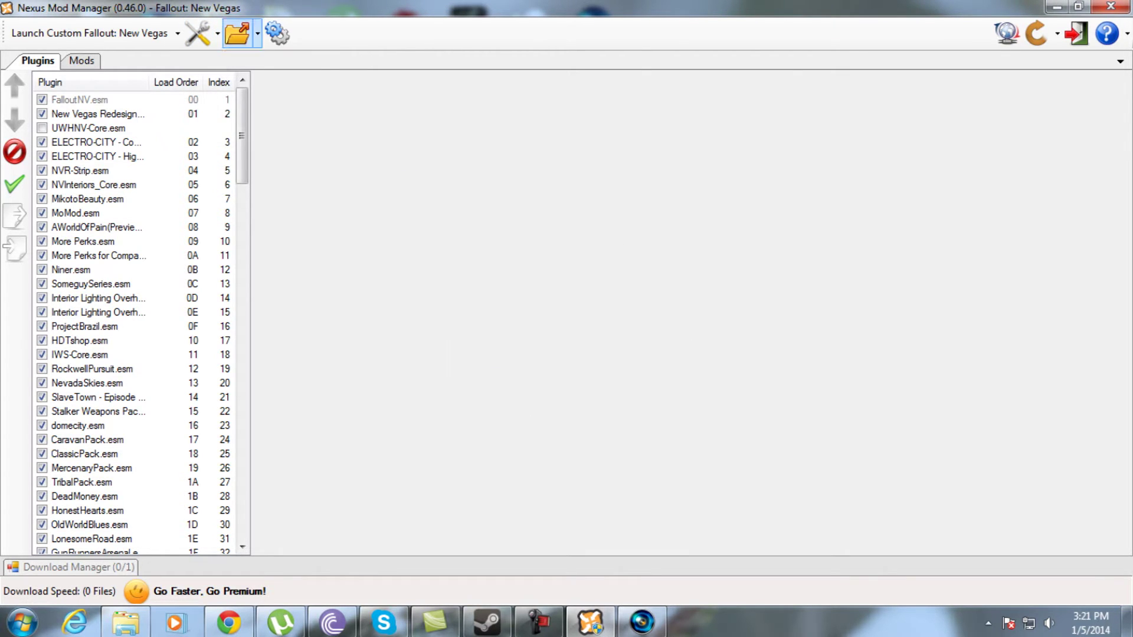
left_click(253, 35)
left_click(253, 36)
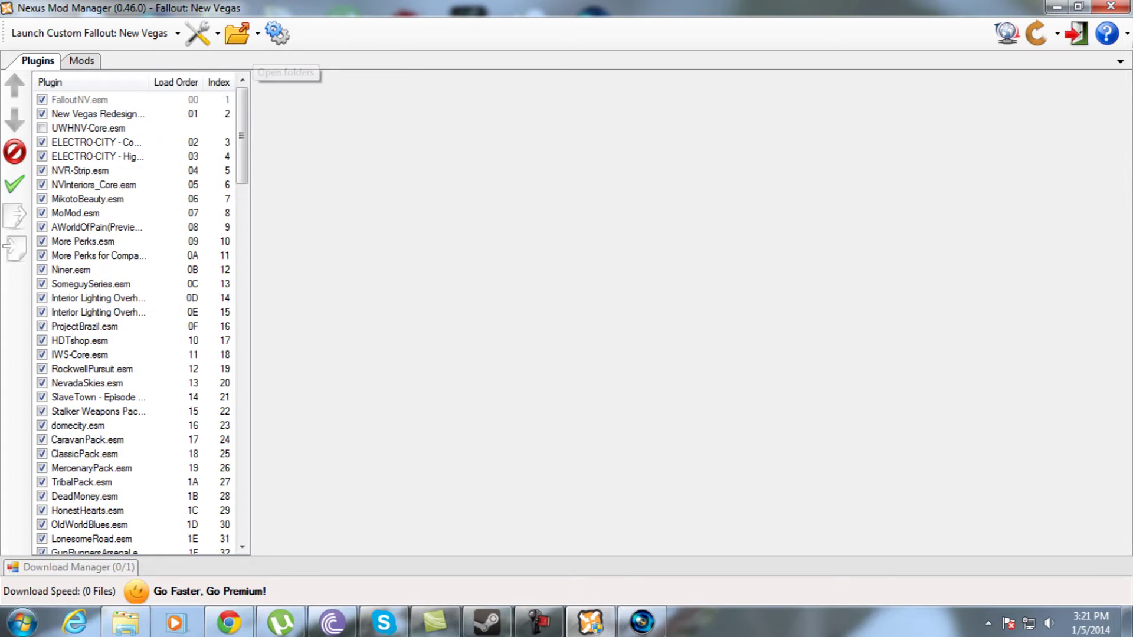
Open the mod manager's settings and review the general file associations and update interval choices, ticking the shell extensions option.
left_click(237, 33)
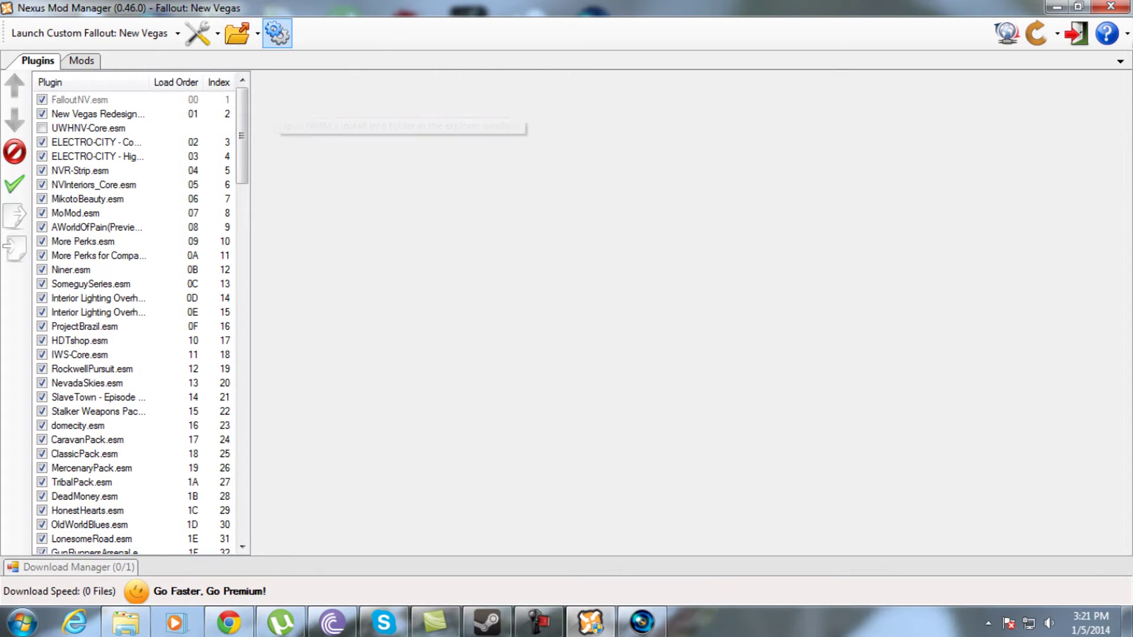
left_click(282, 37)
left_click(276, 33)
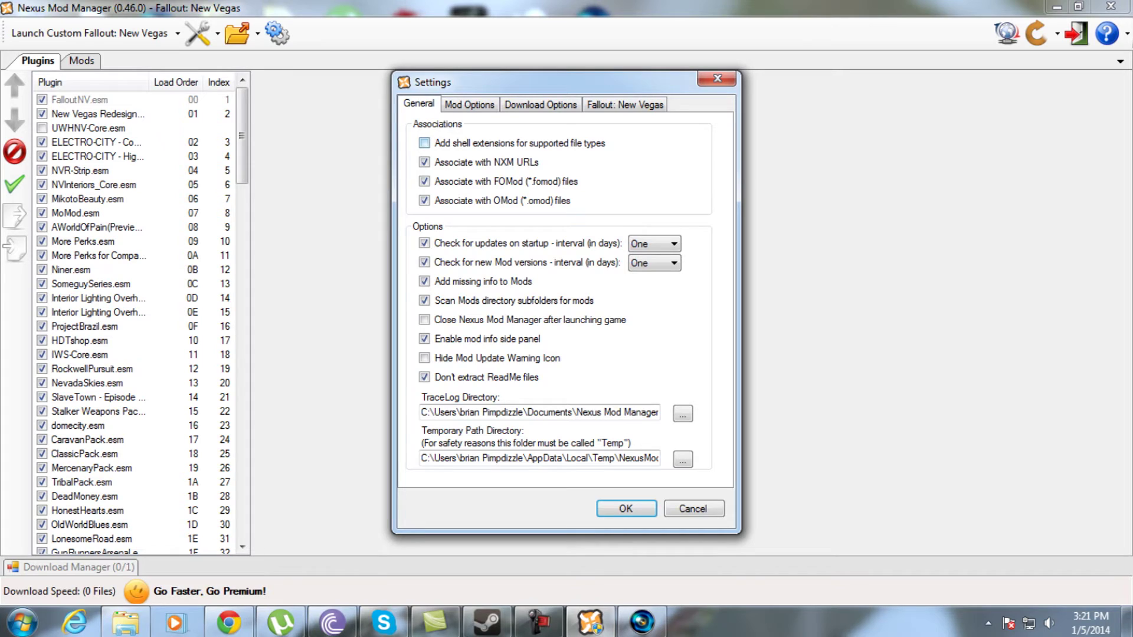
left_click(424, 143)
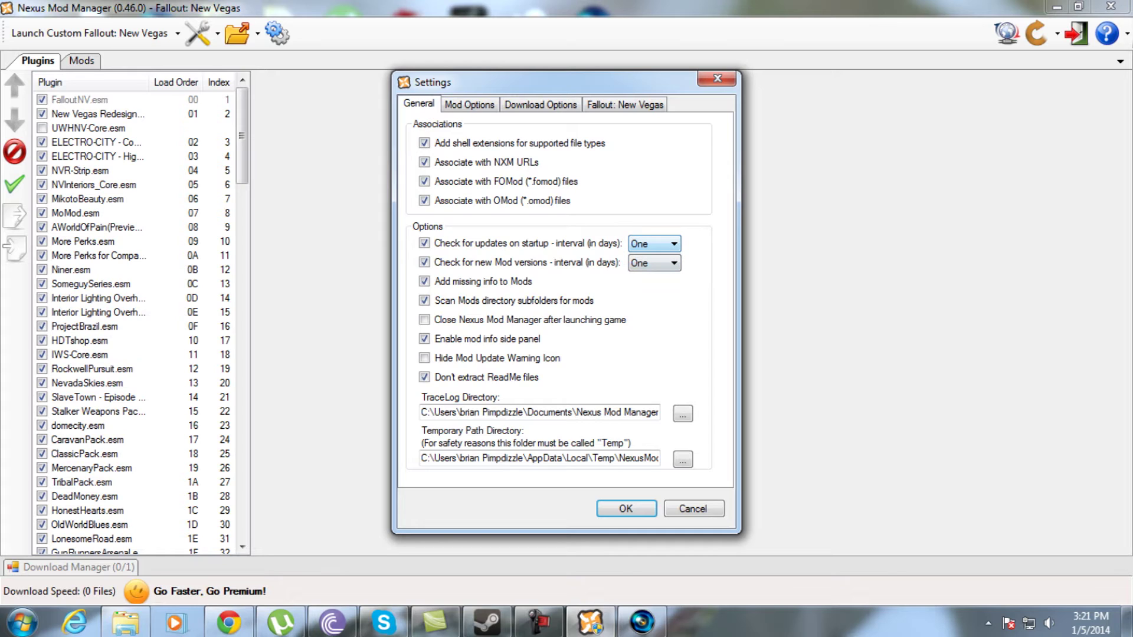
left_click(674, 244)
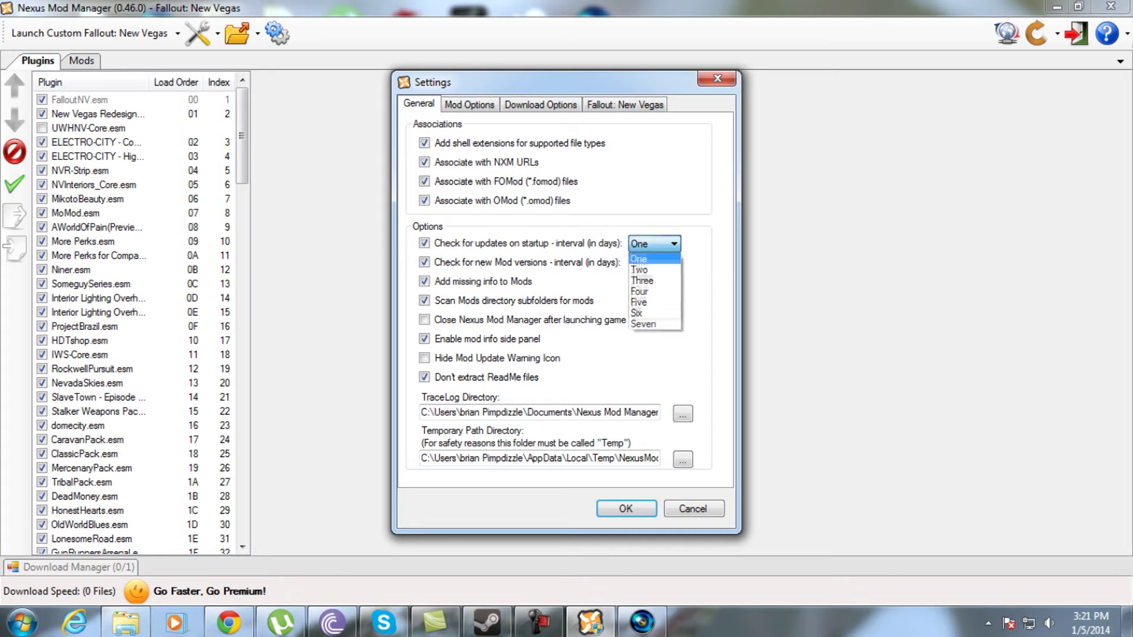
left_click(674, 244)
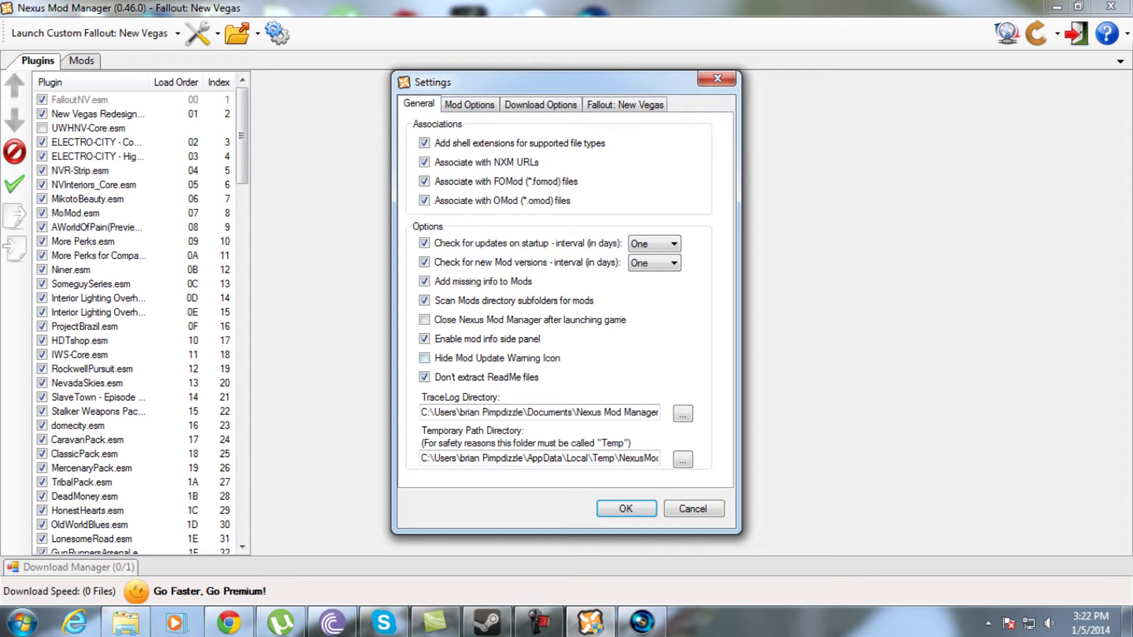
Review the FOMod compression format and compression level choices in the mod options.
left_click(469, 104)
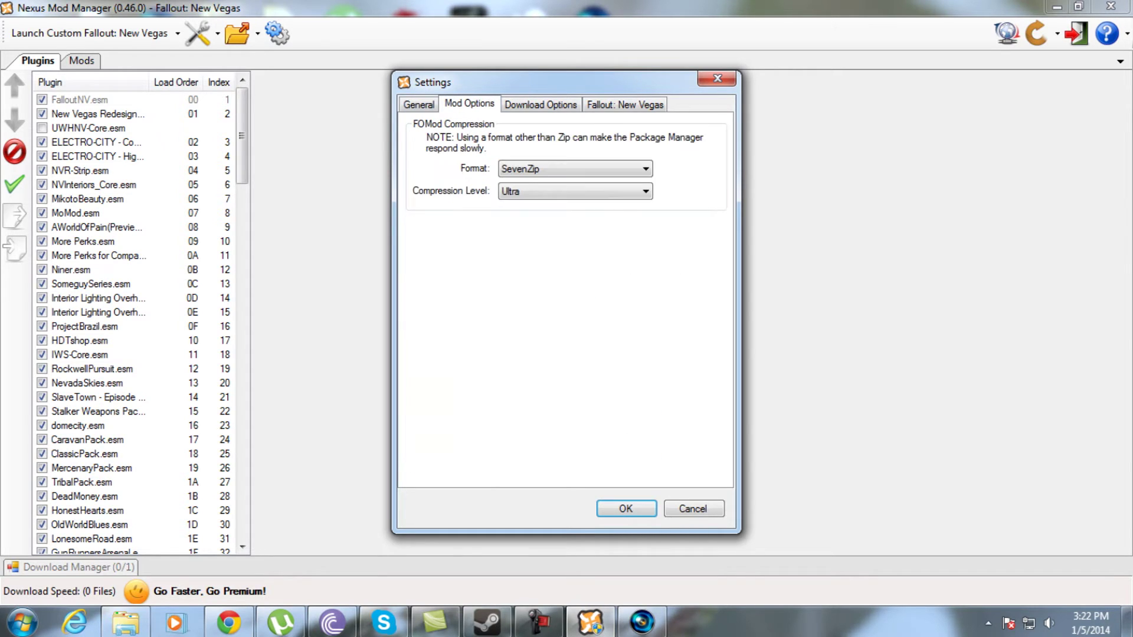
left_click(576, 169)
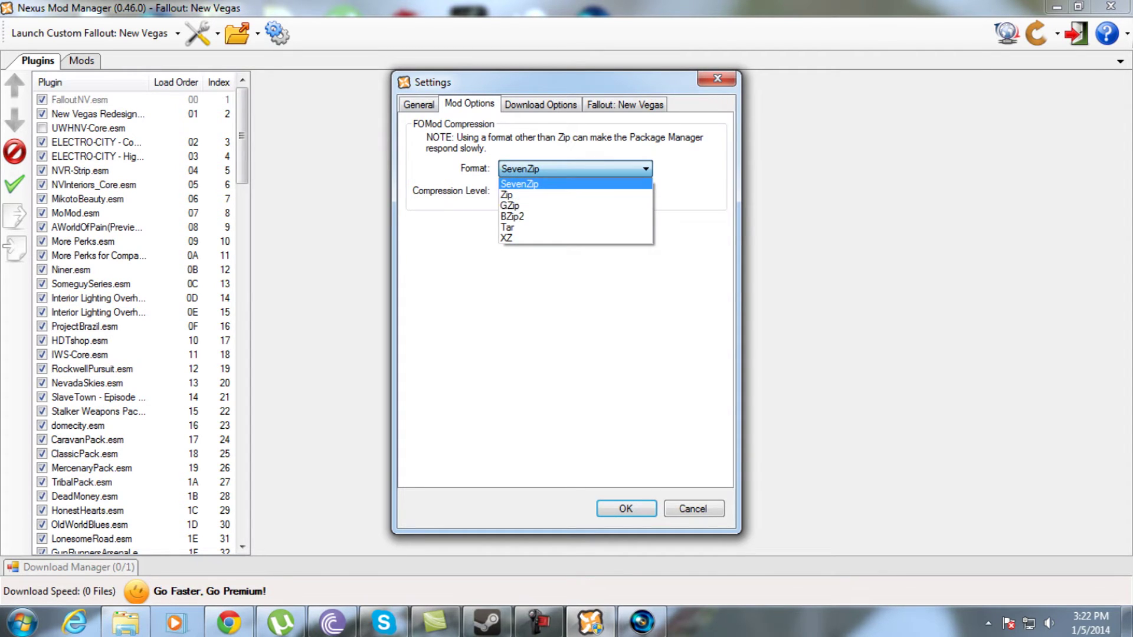
left_click(575, 169)
left_click(576, 191)
left_click(575, 191)
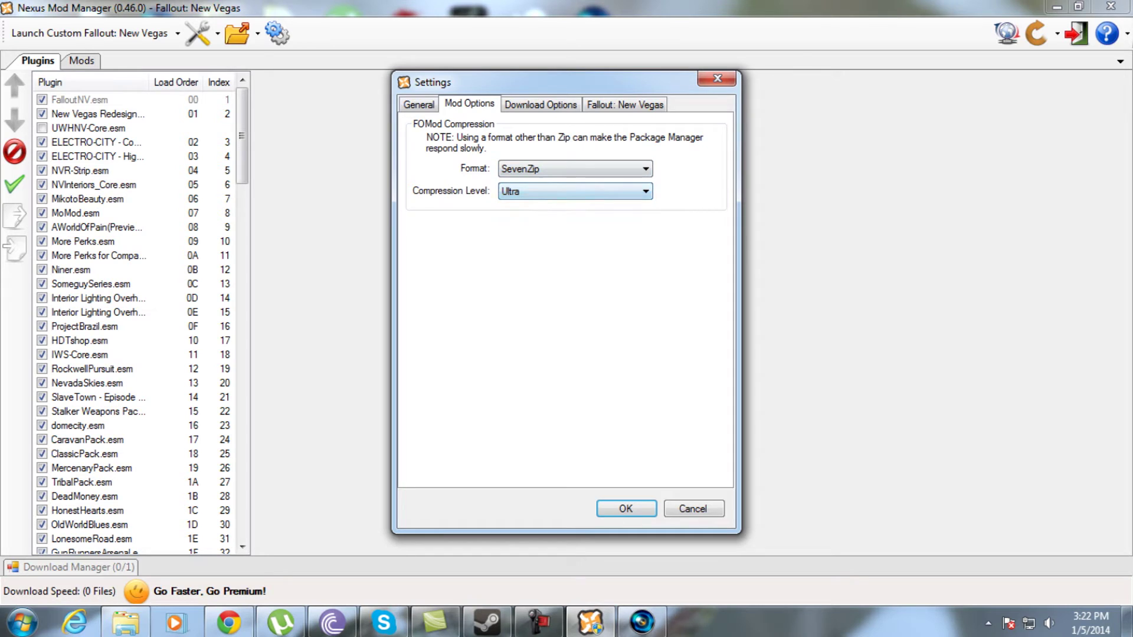
Review the download server locations and the Fallout: New Vegas directory settings, and leave the settings without saving.
left_click(541, 104)
left_click(646, 148)
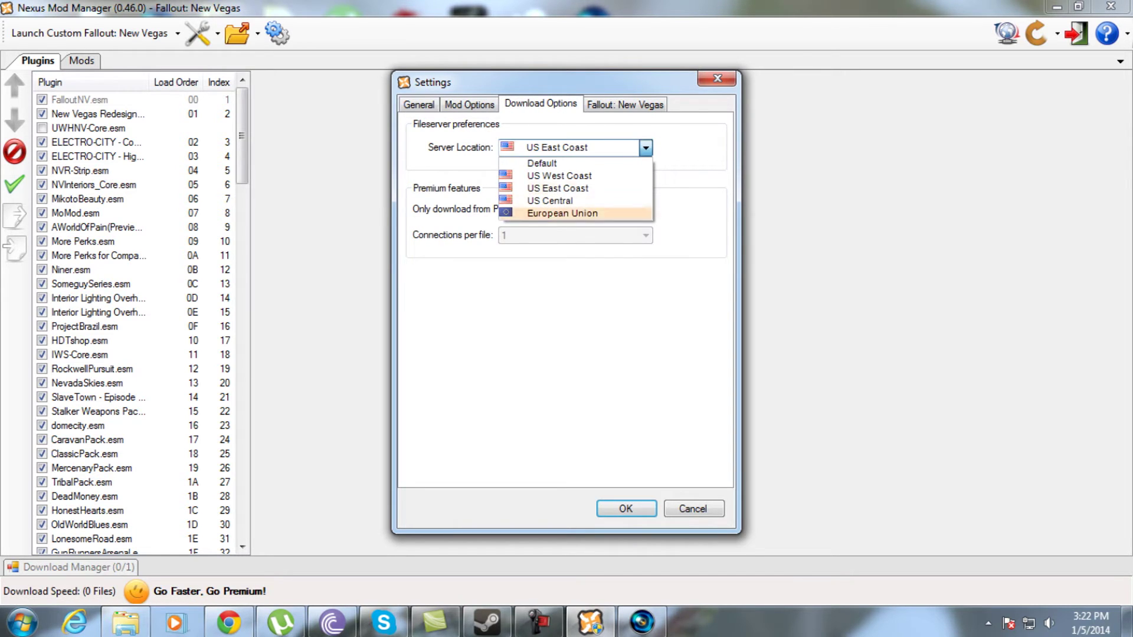
left_click(646, 147)
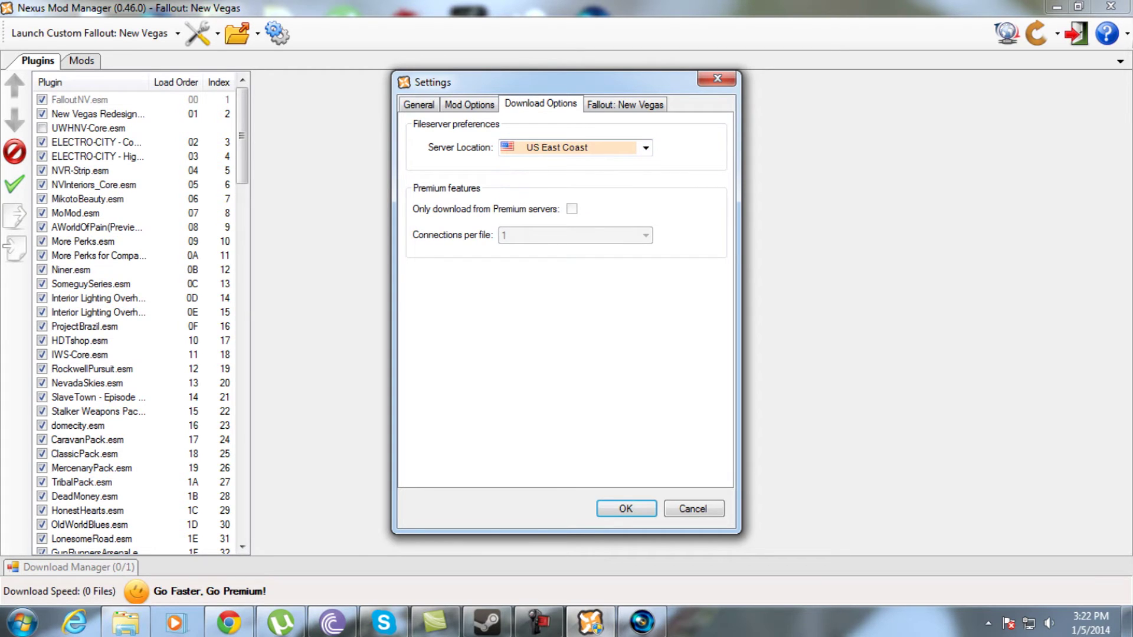
left_click(625, 105)
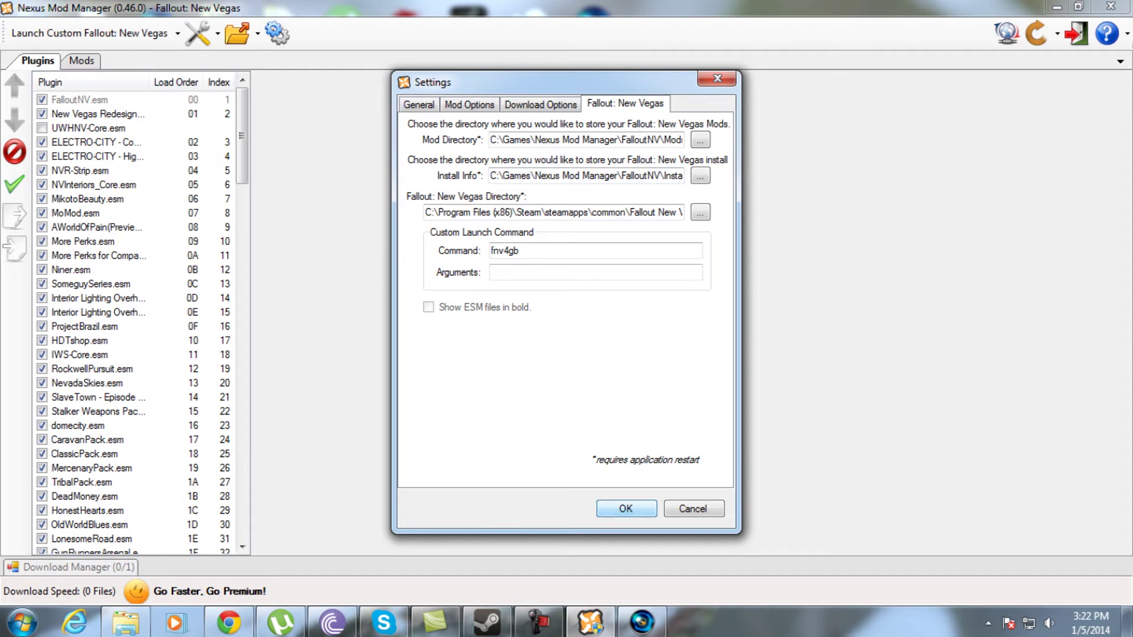
left_click(694, 509)
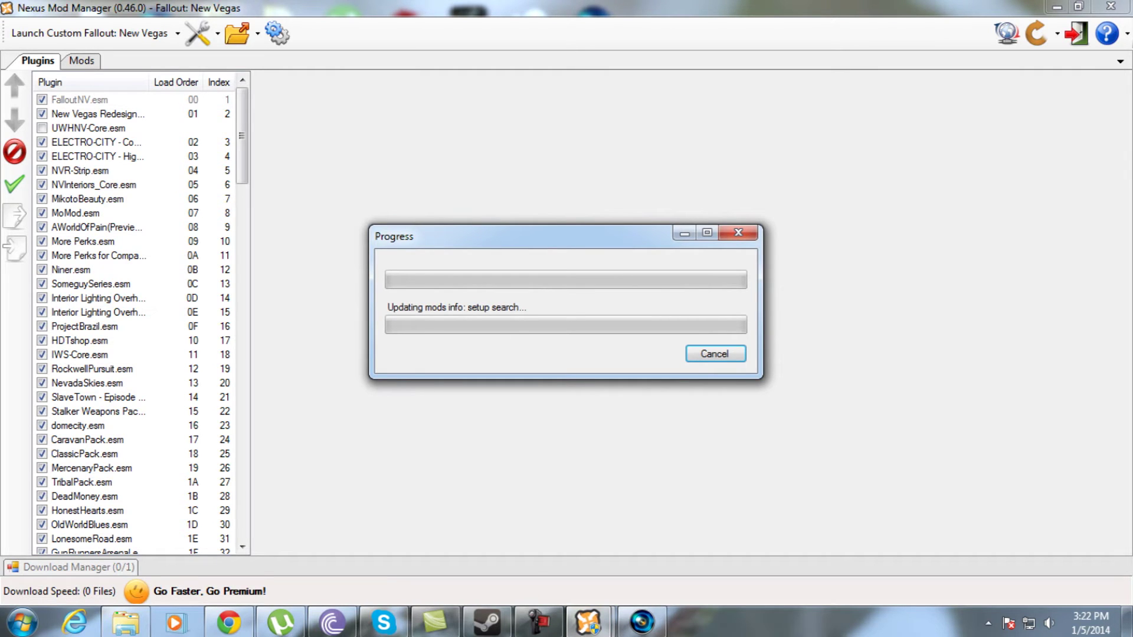
Let the mod information update run and look over the options for switching to another managed game.
mouse_move(588, 623)
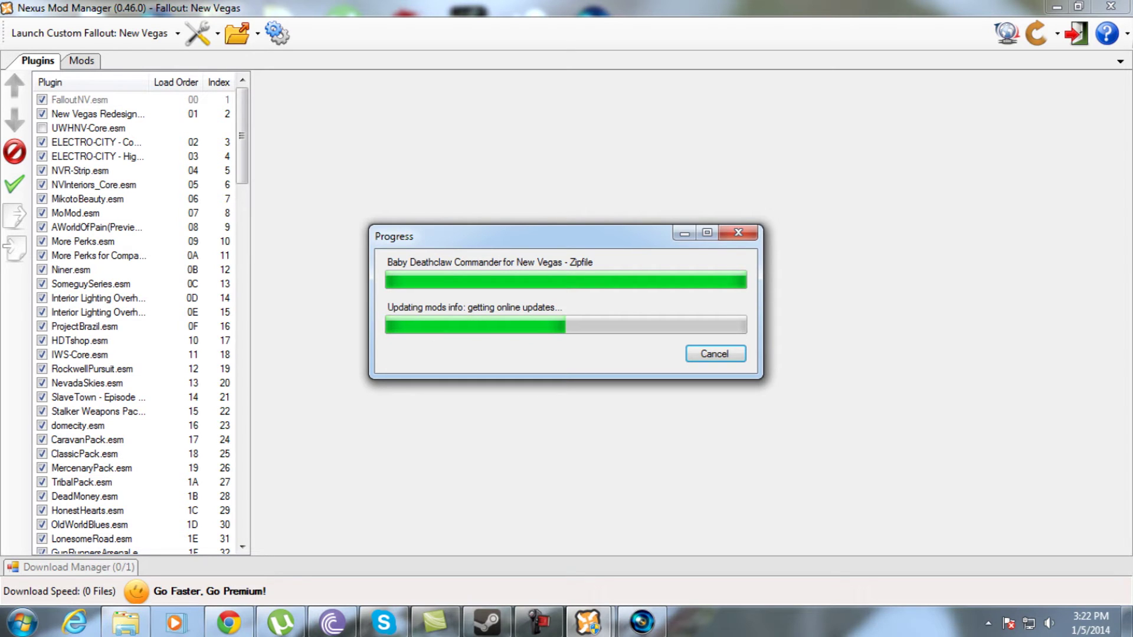
left_click(538, 623)
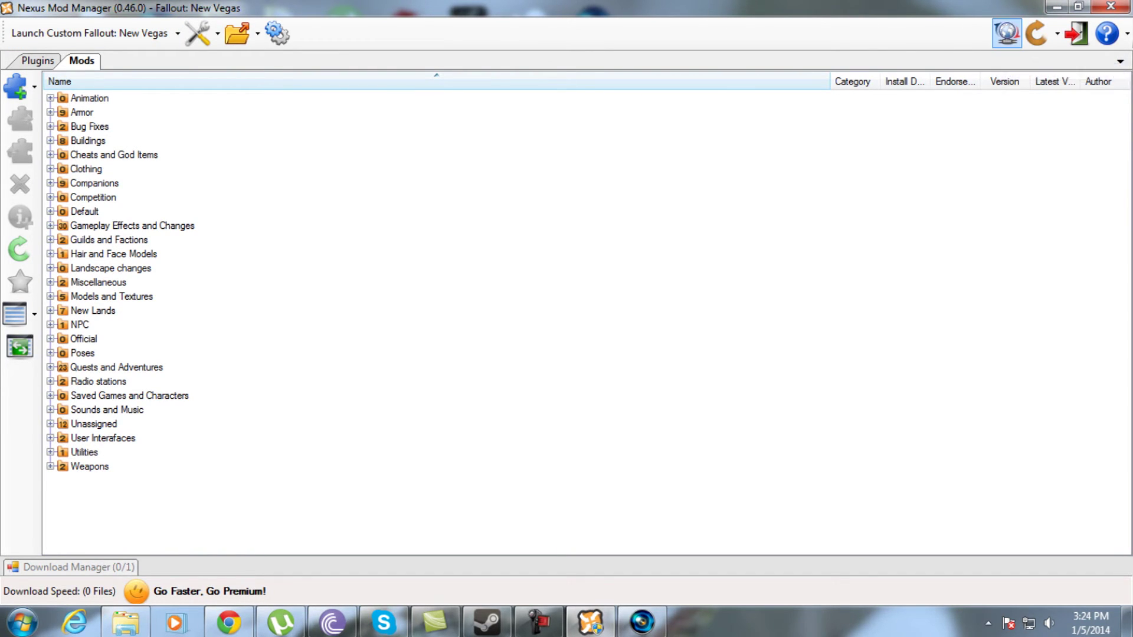
left_click(1039, 33)
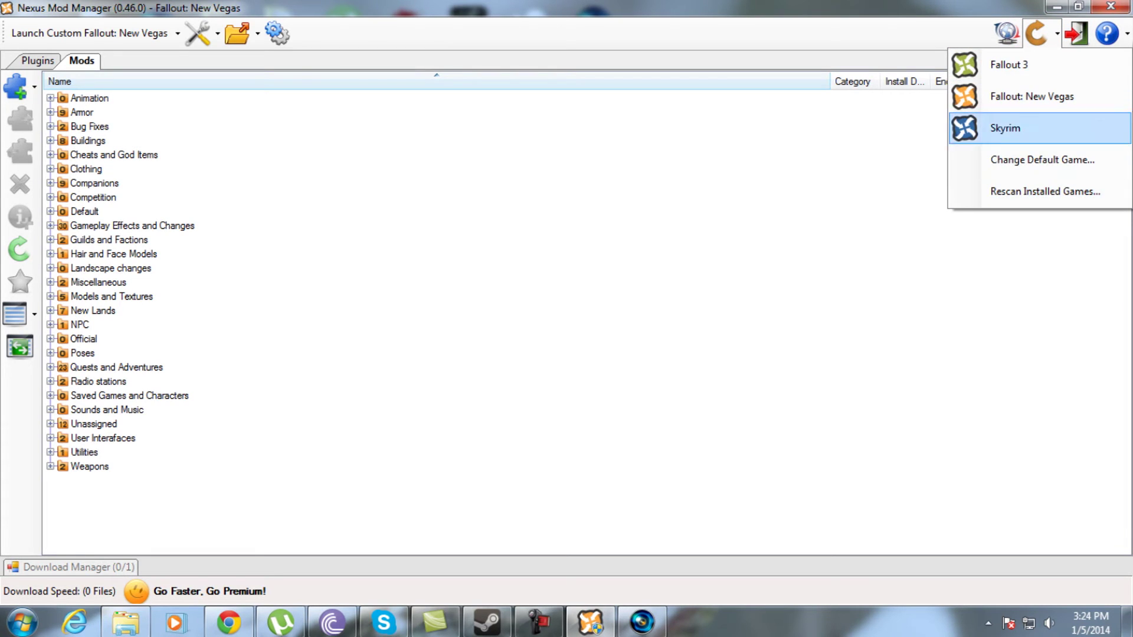
left_click(1077, 34)
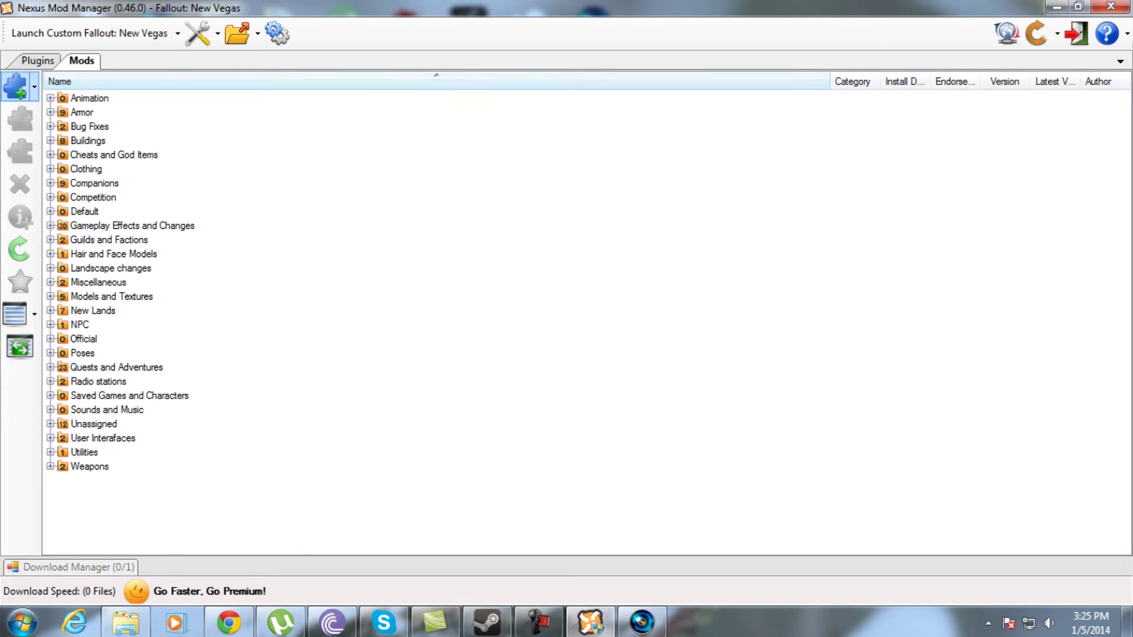
Explore adding a mod from a file by browsing the desktop folders, and close the file chooser without selecting one.
left_click(35, 86)
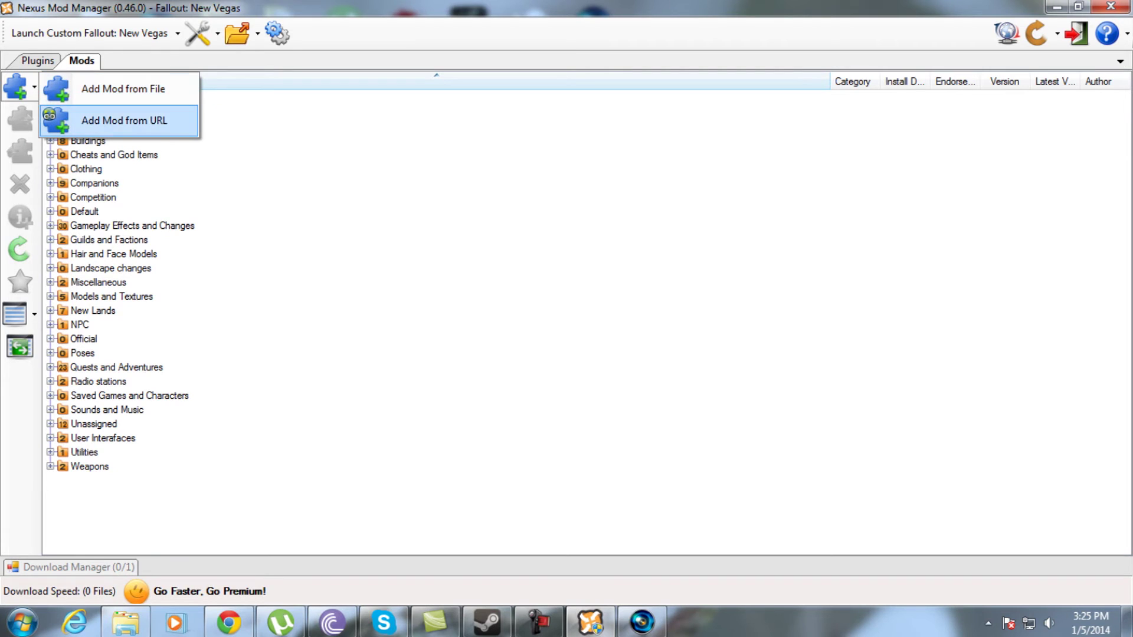
left_click(123, 89)
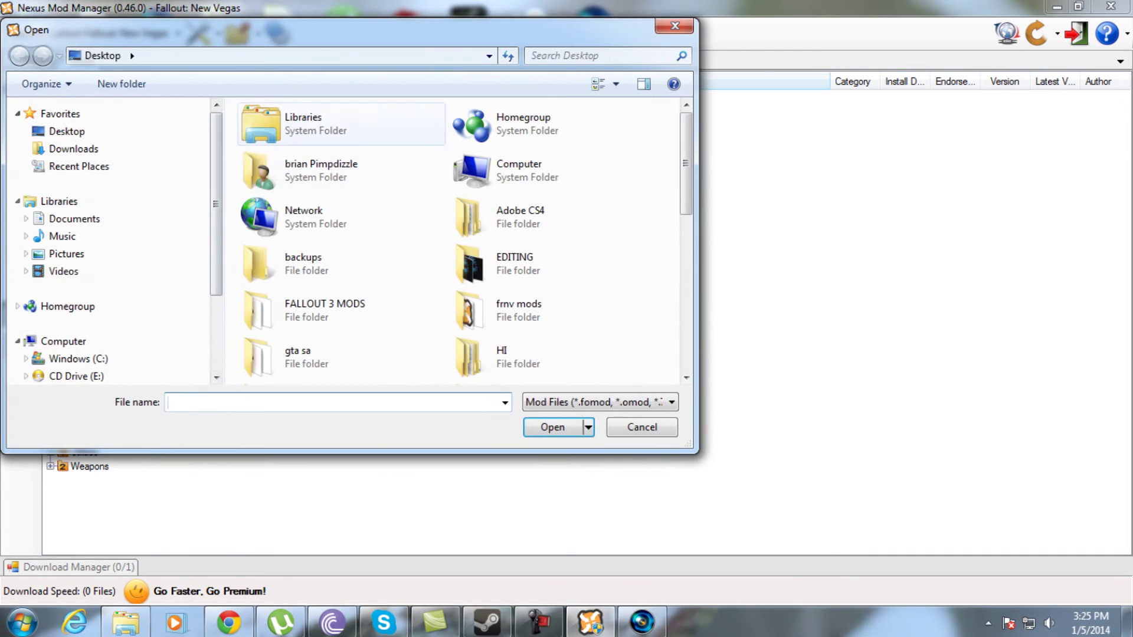
scroll(549, 266, "down", 10)
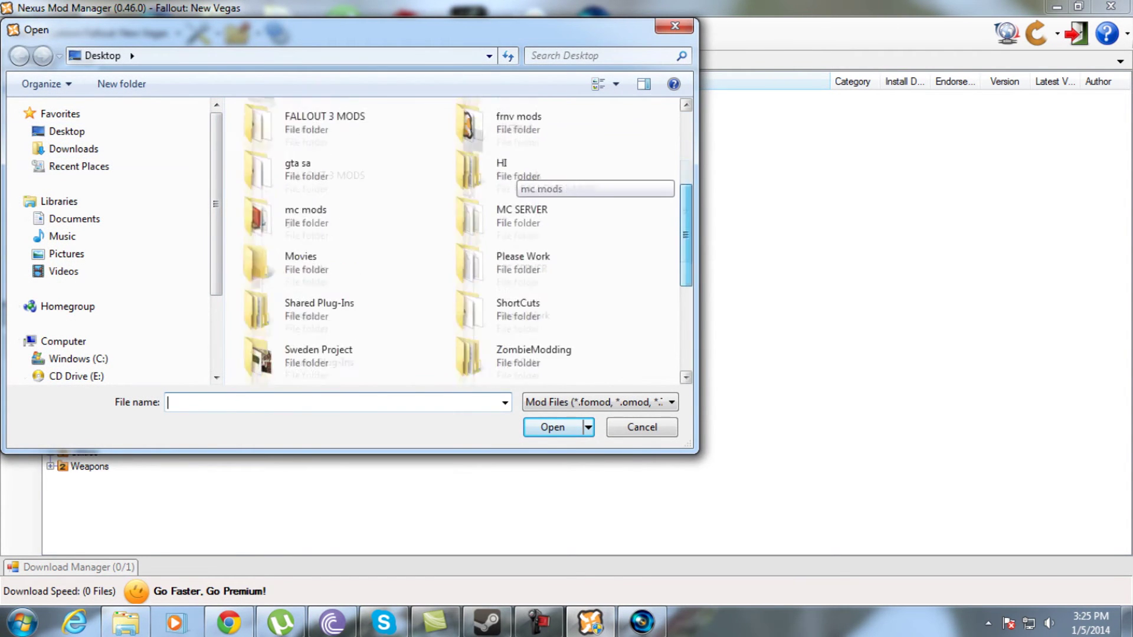
double_click(553, 316)
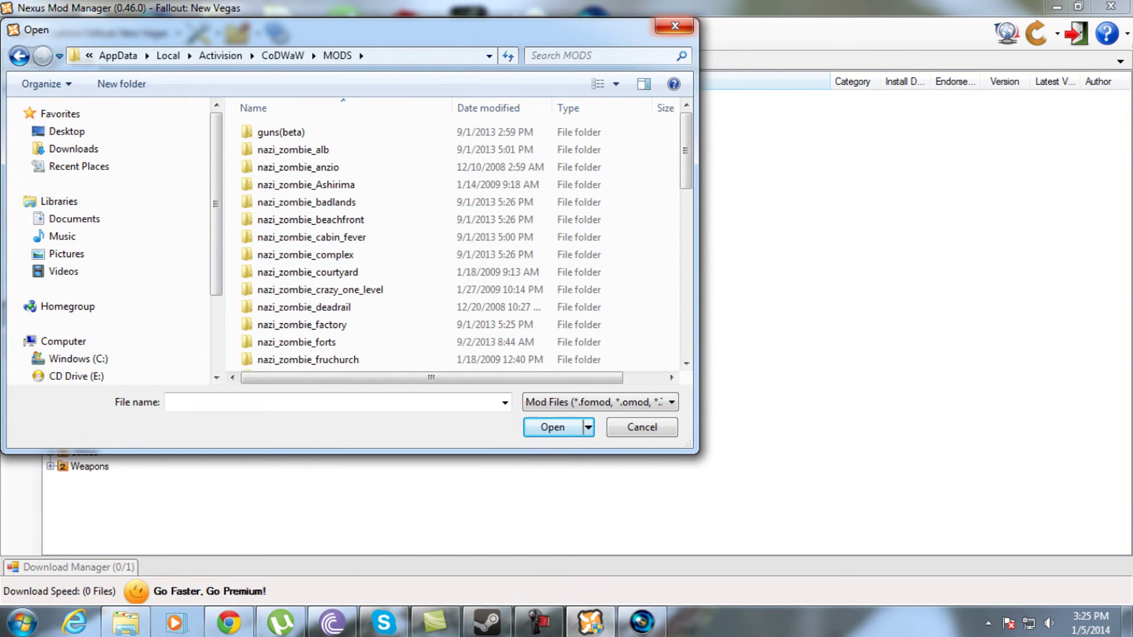
left_click(675, 25)
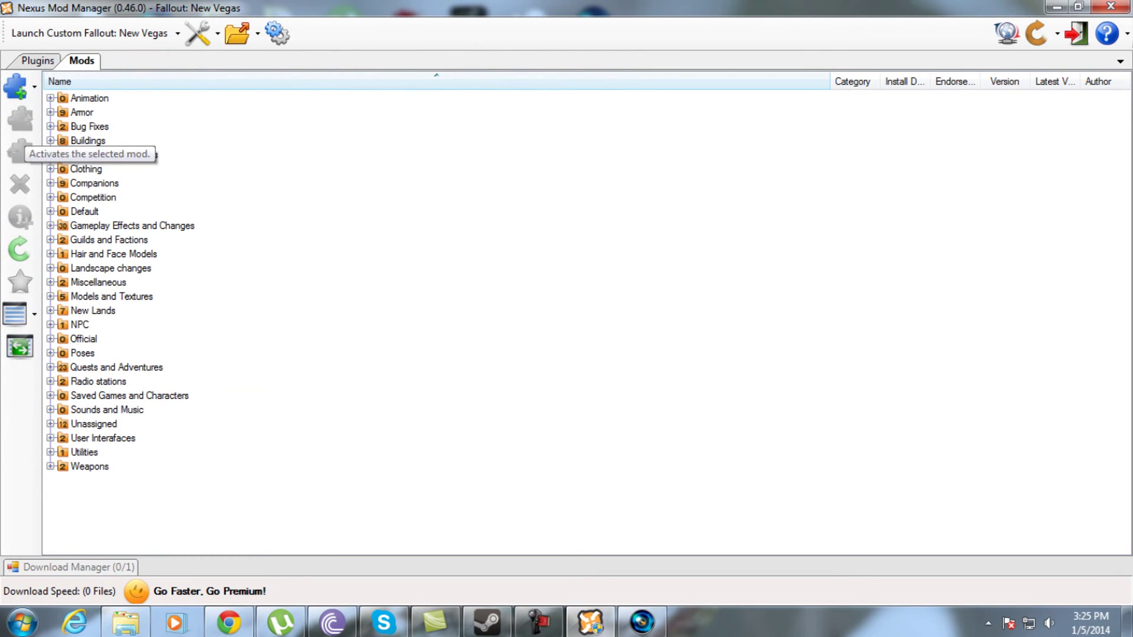
Inspect the New Vegas Uncut 3 mod under Bug Fixes and the category management options, and collapse the category again.
left_click(89, 127)
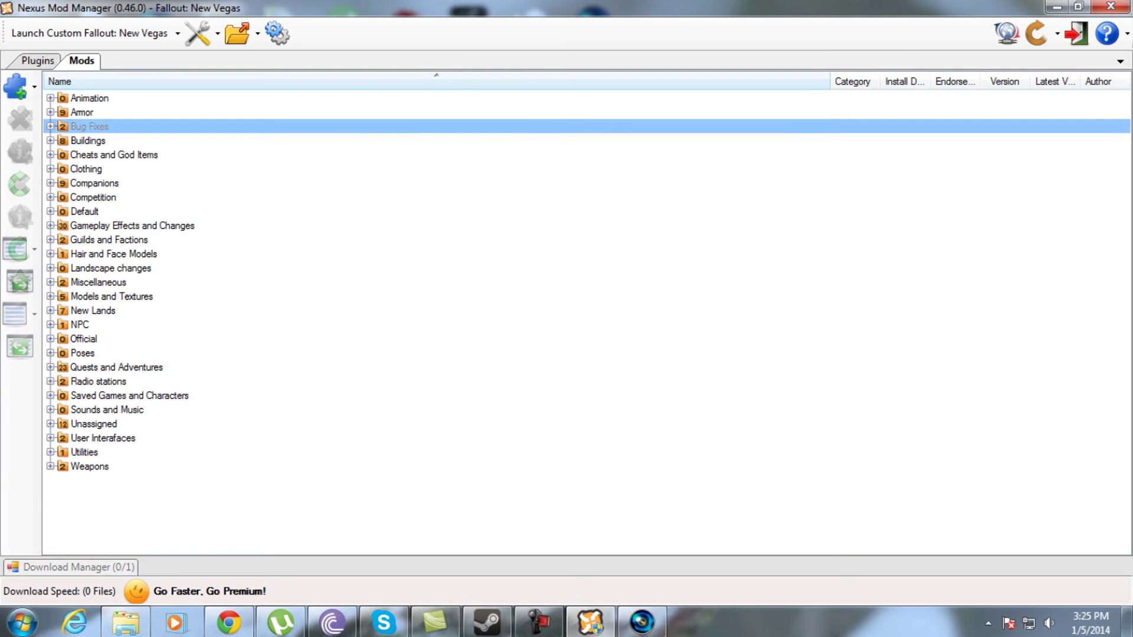
left_click(51, 126)
left_click(124, 140)
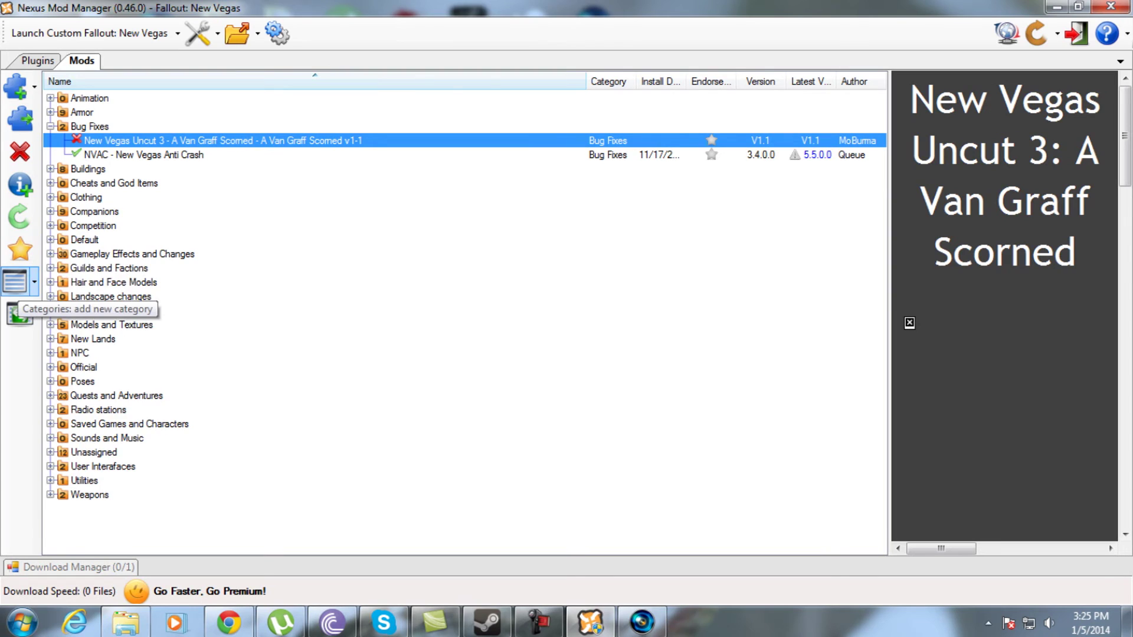
left_click(34, 282)
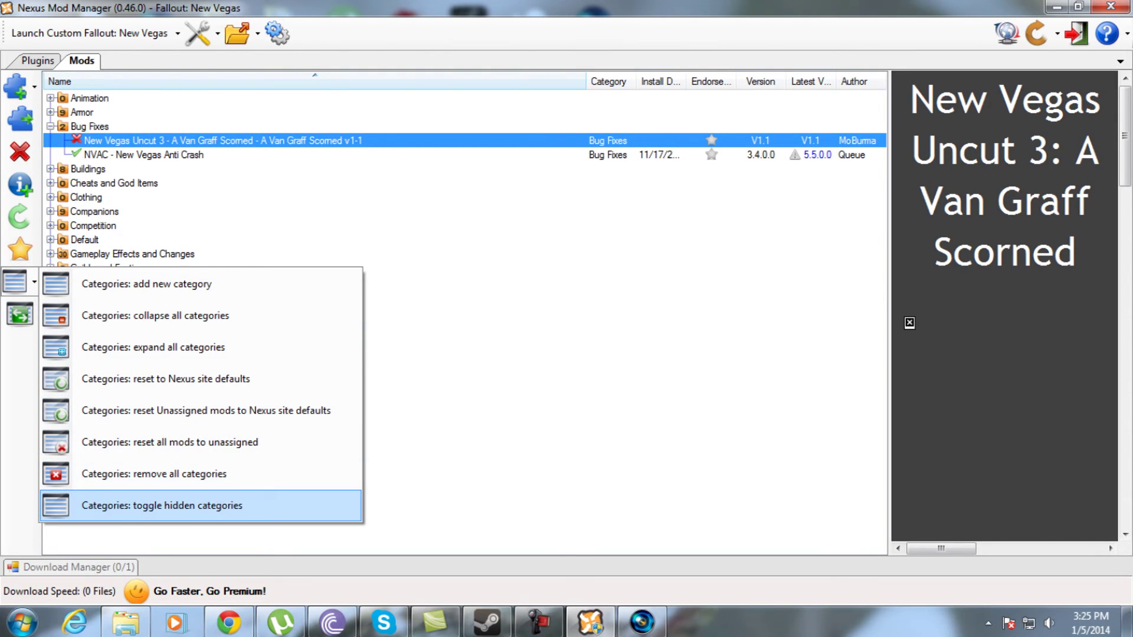
left_click(34, 282)
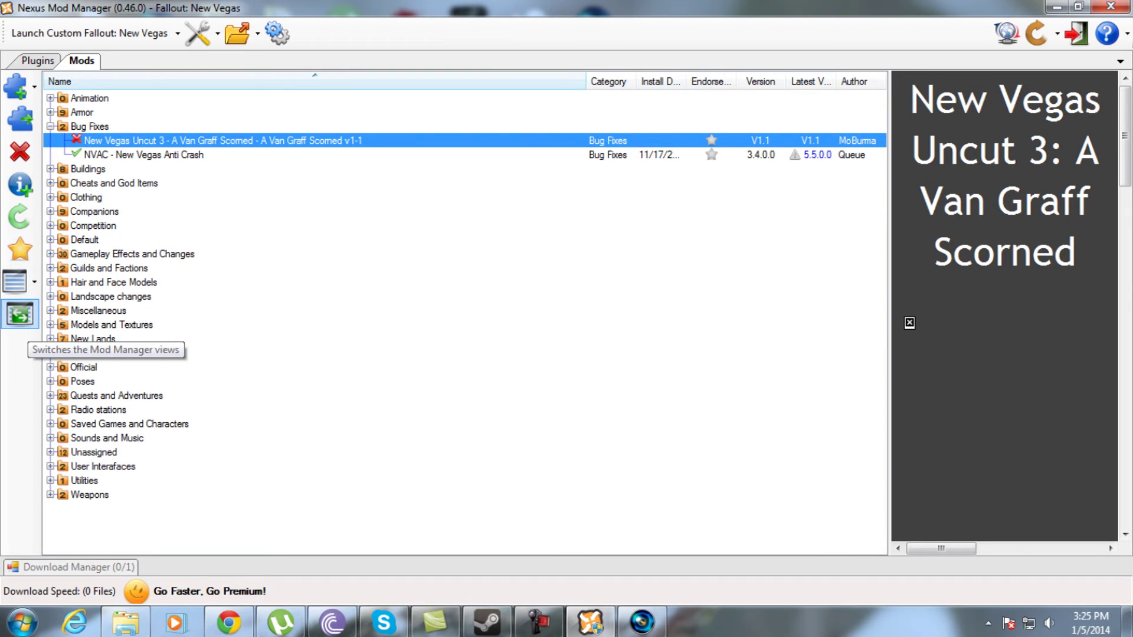
left_click(37, 61)
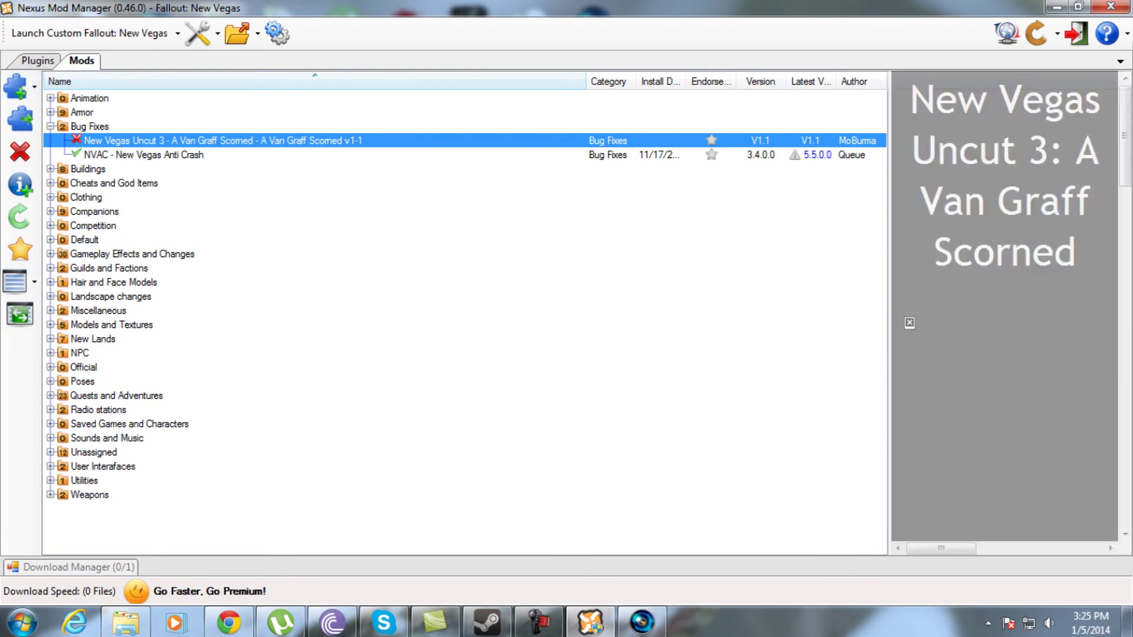
left_click(50, 127)
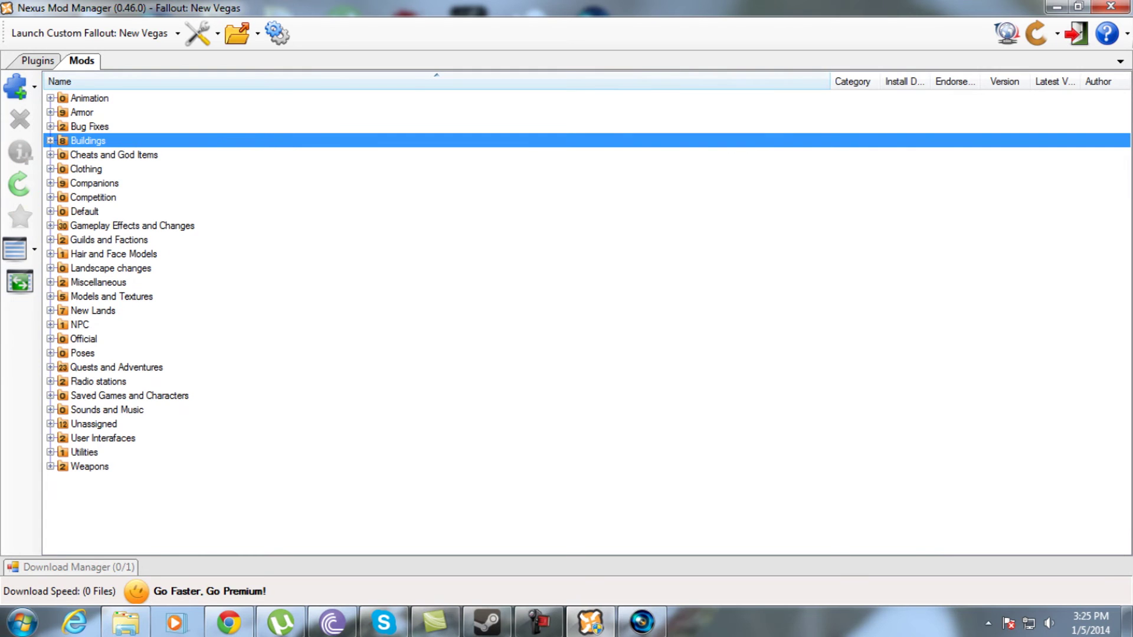
Examine the download queue and the Metro Btard Gun download options in Chrome, and return to Nexus Mod Manager.
mouse_move(71, 568)
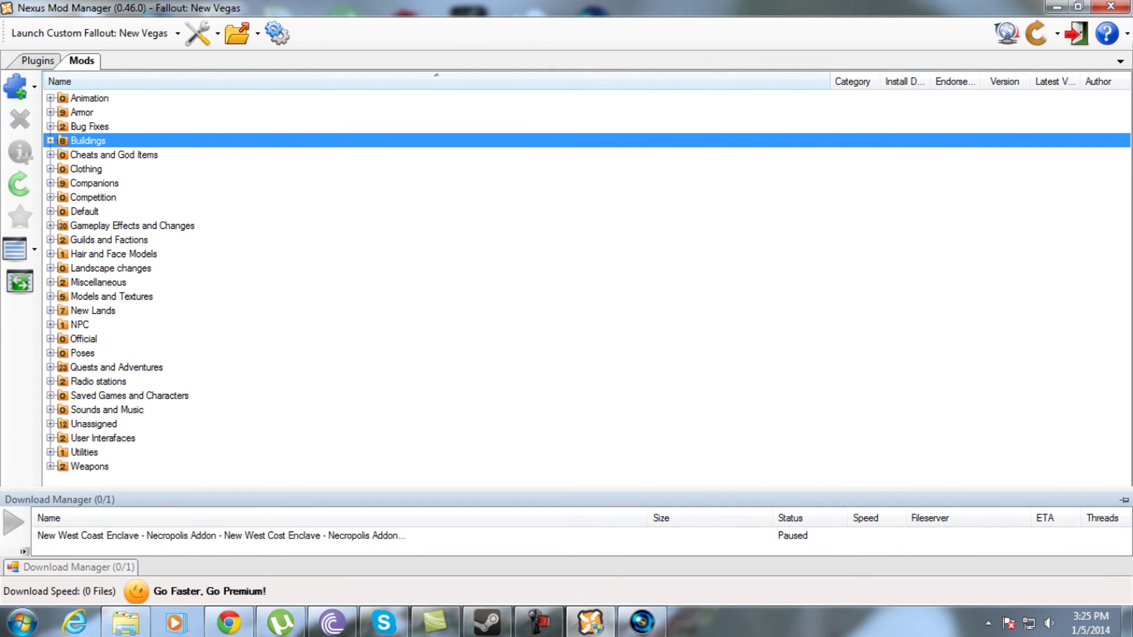
left_click(229, 622)
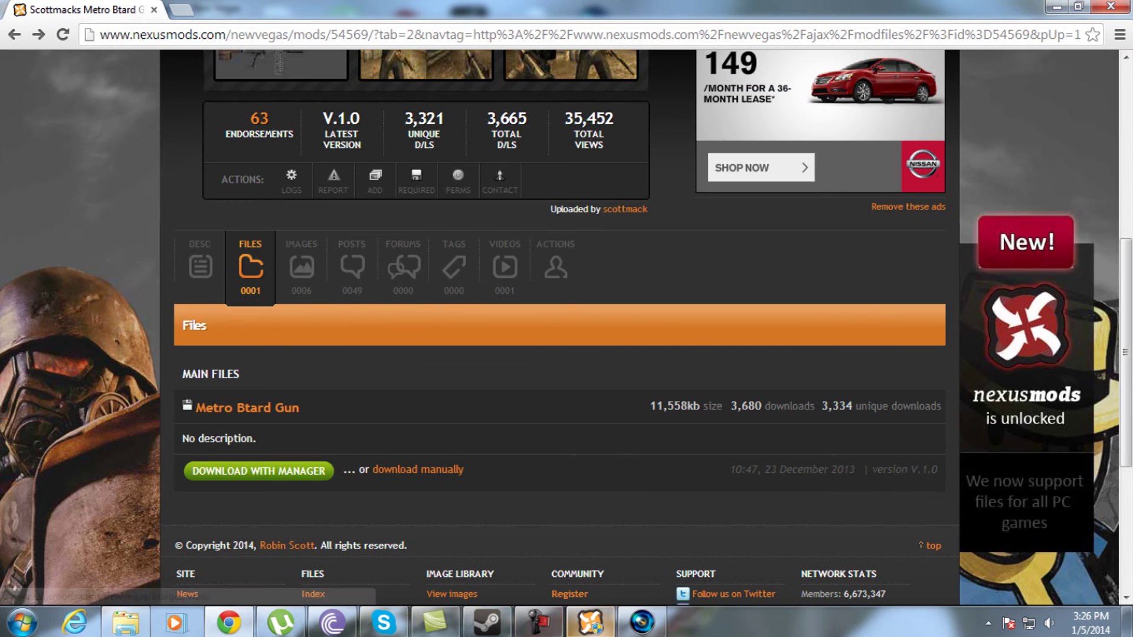
left_click(591, 622)
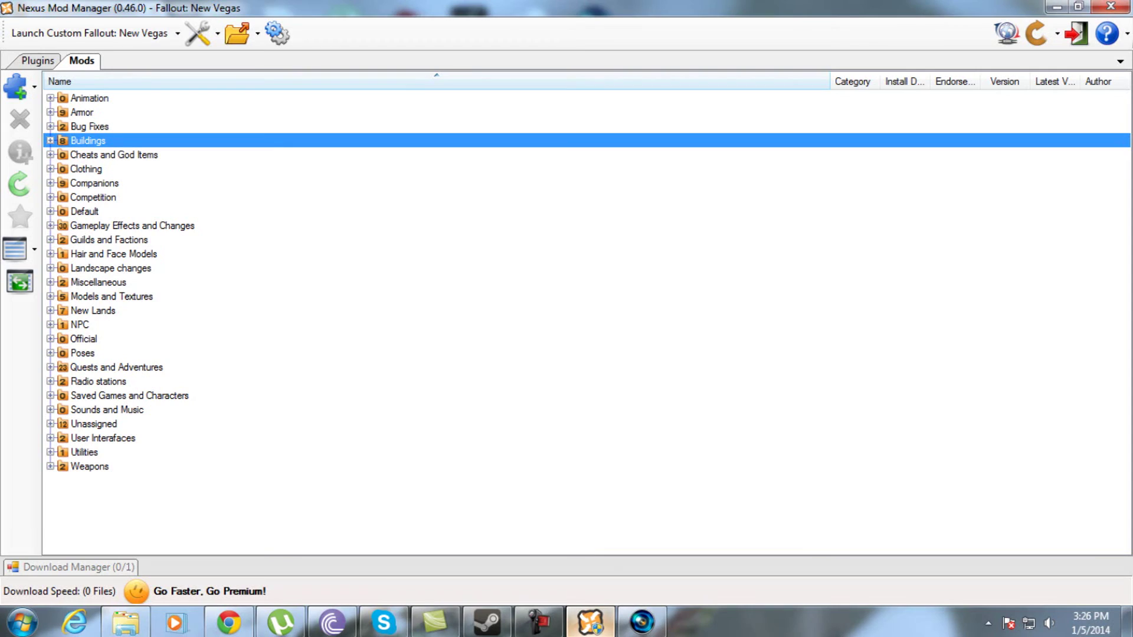
mouse_move(72, 568)
Inspect the Armor category and its NCR Trooper Overhaul Vanilla Body Patch, collapse it, and revisit the mod page in Chrome.
left_click(50, 112)
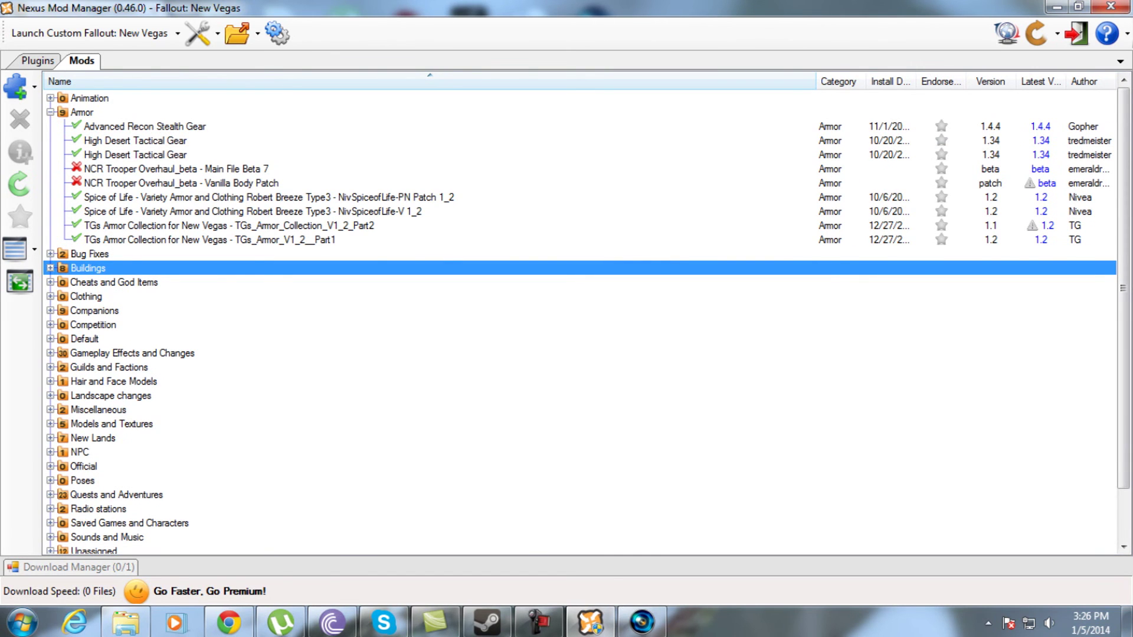
left_click(180, 183)
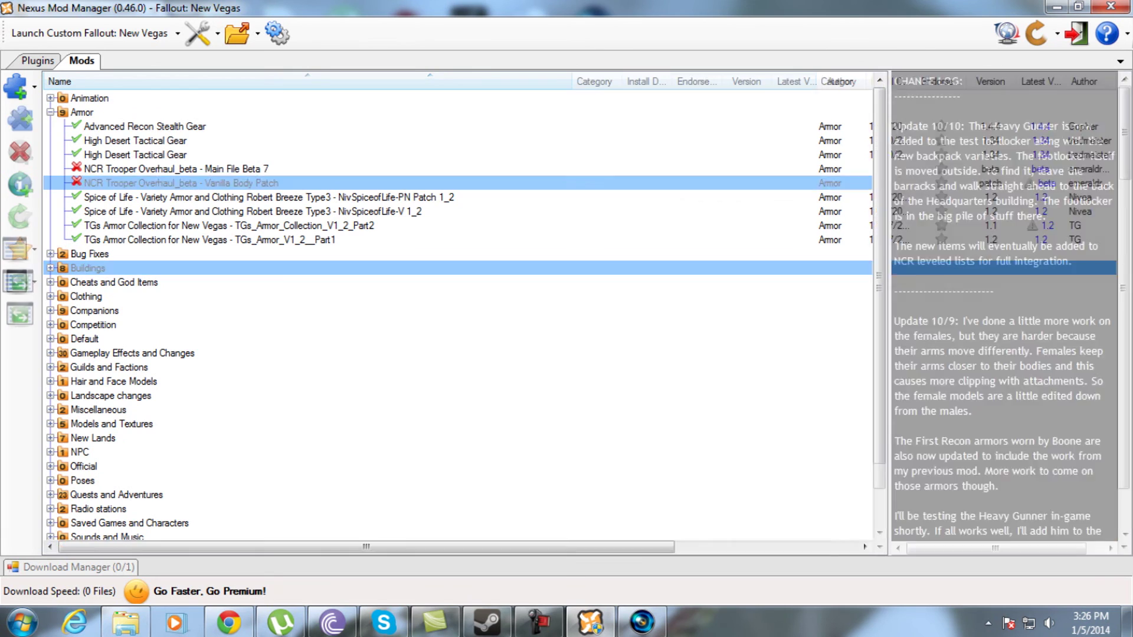
left_click(50, 112)
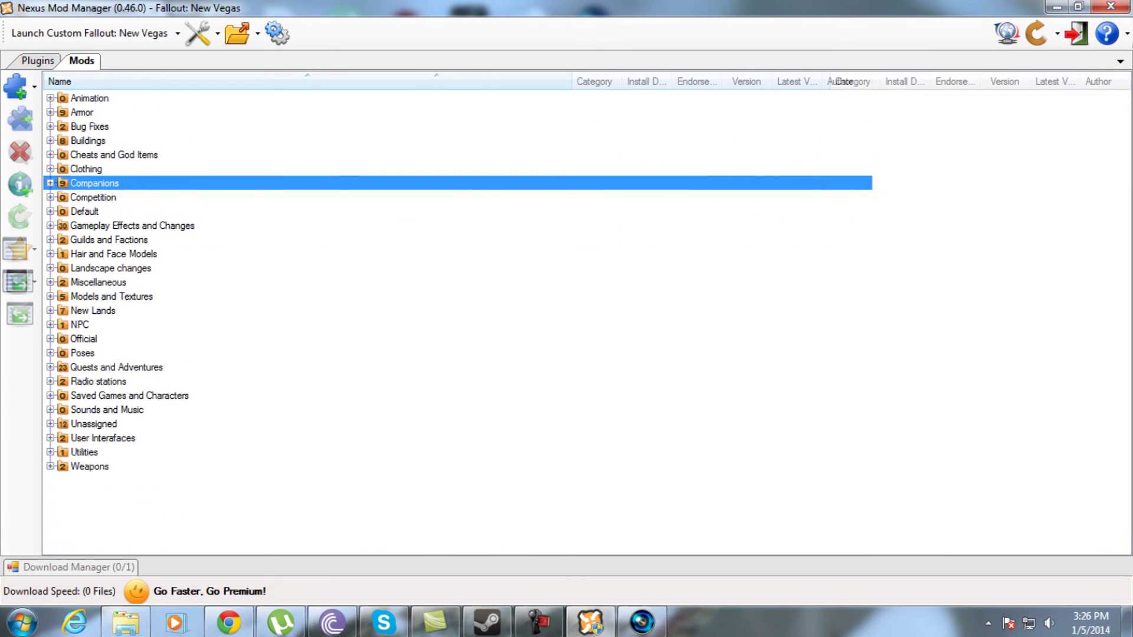
left_click(229, 622)
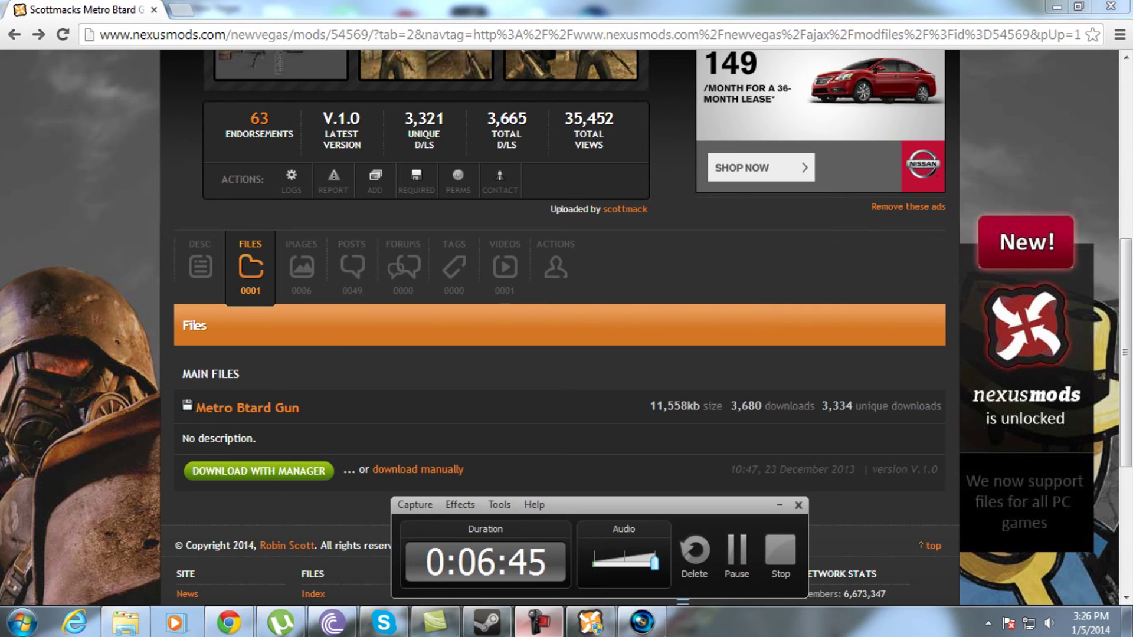
left_click(229, 623)
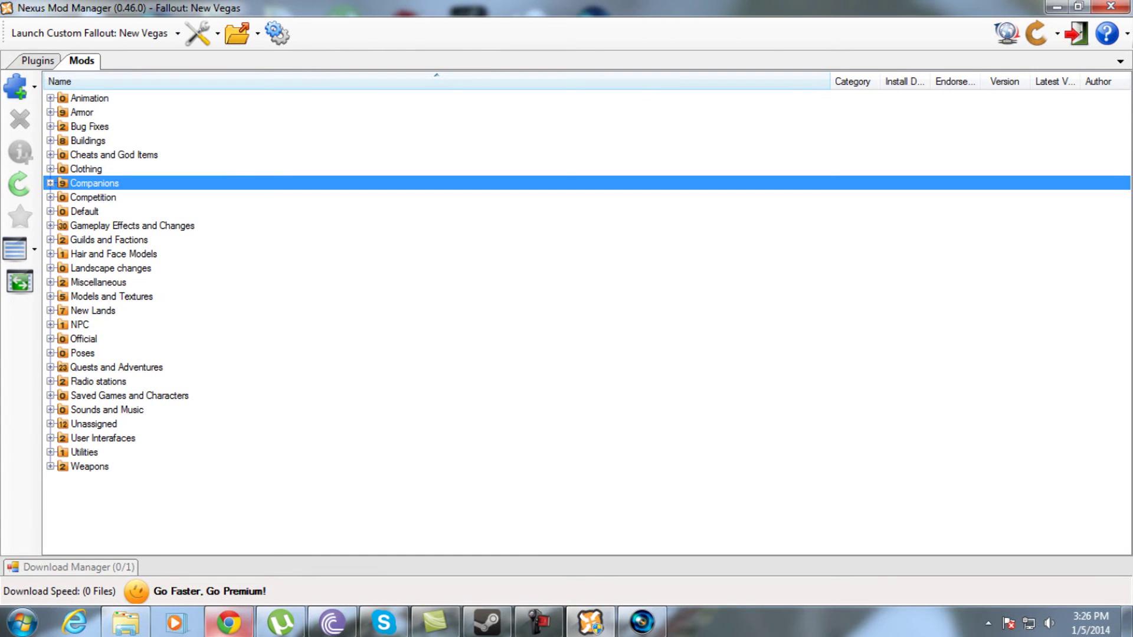
Inspect the mods listed in the Unassigned category, including the Ojo Bueno texture packs, and collapse the category again.
left_click(51, 425)
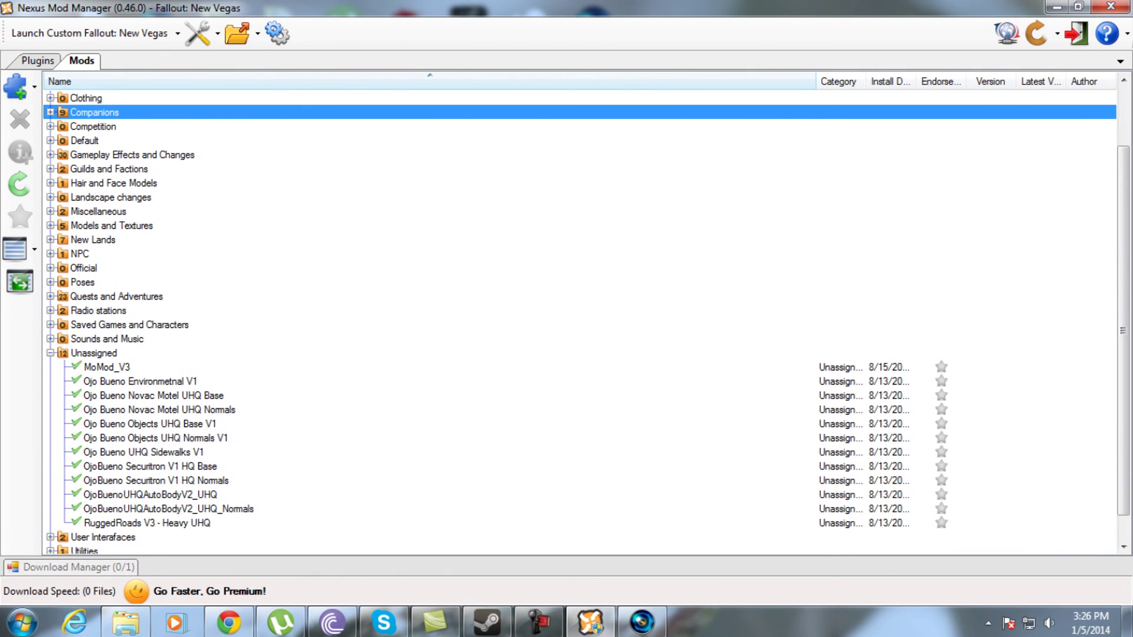
scroll(579, 322, "down", 1)
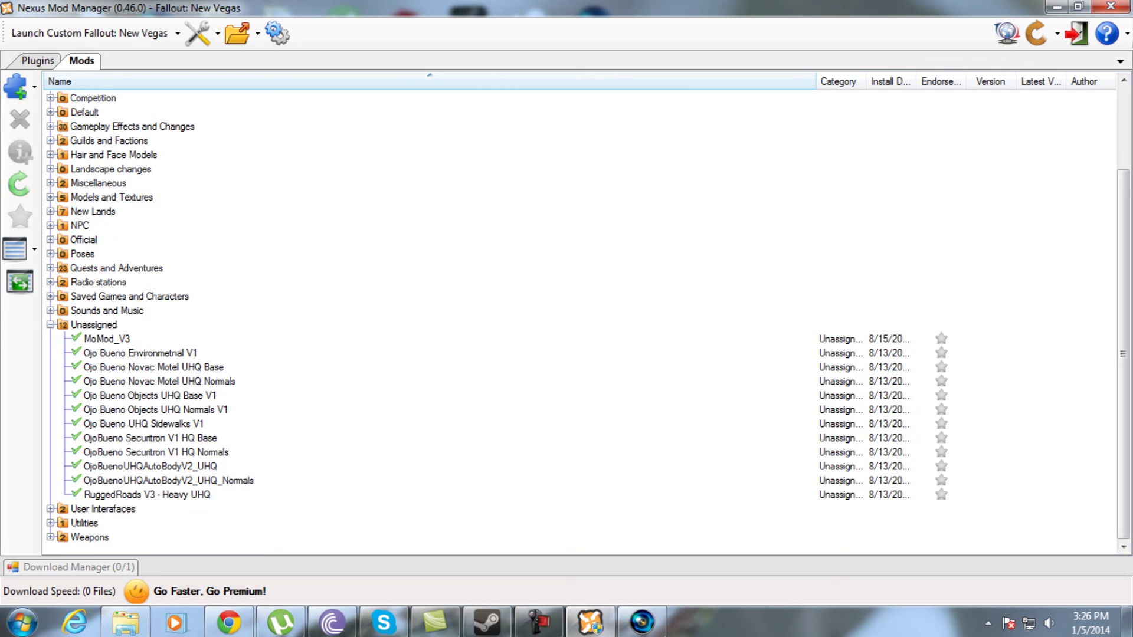
left_click(50, 324)
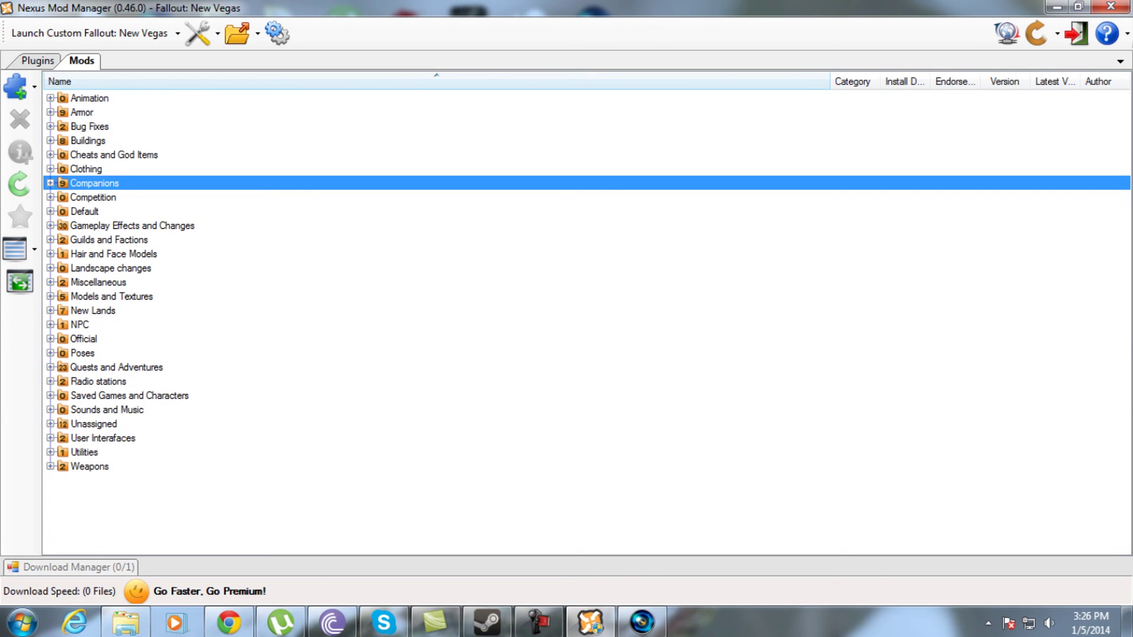
left_click(51, 439)
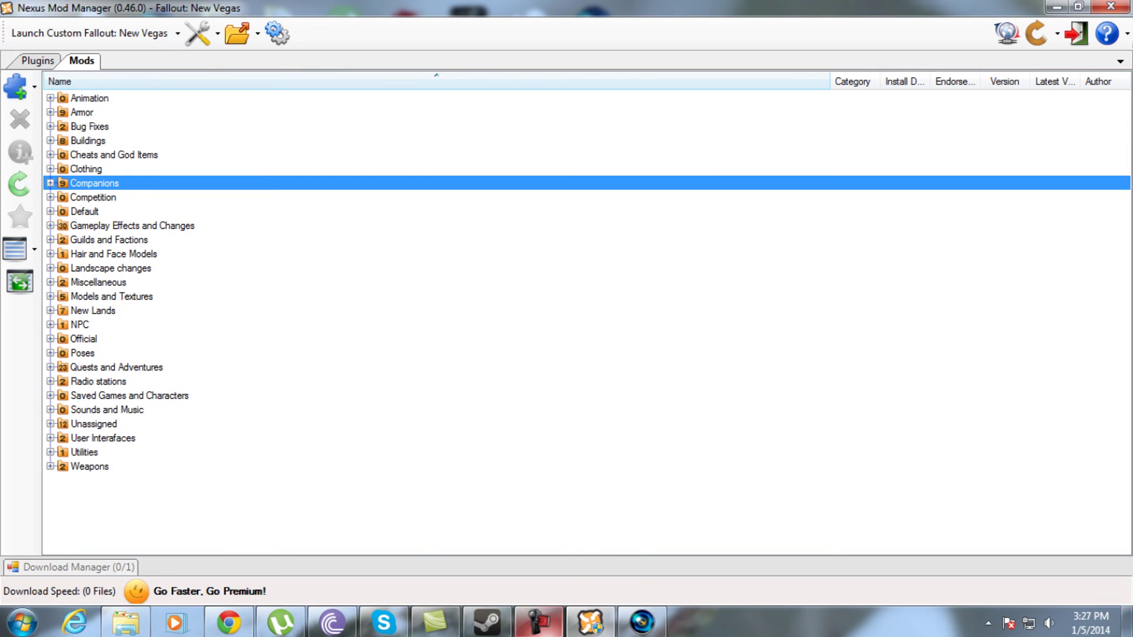
mouse_move(539, 623)
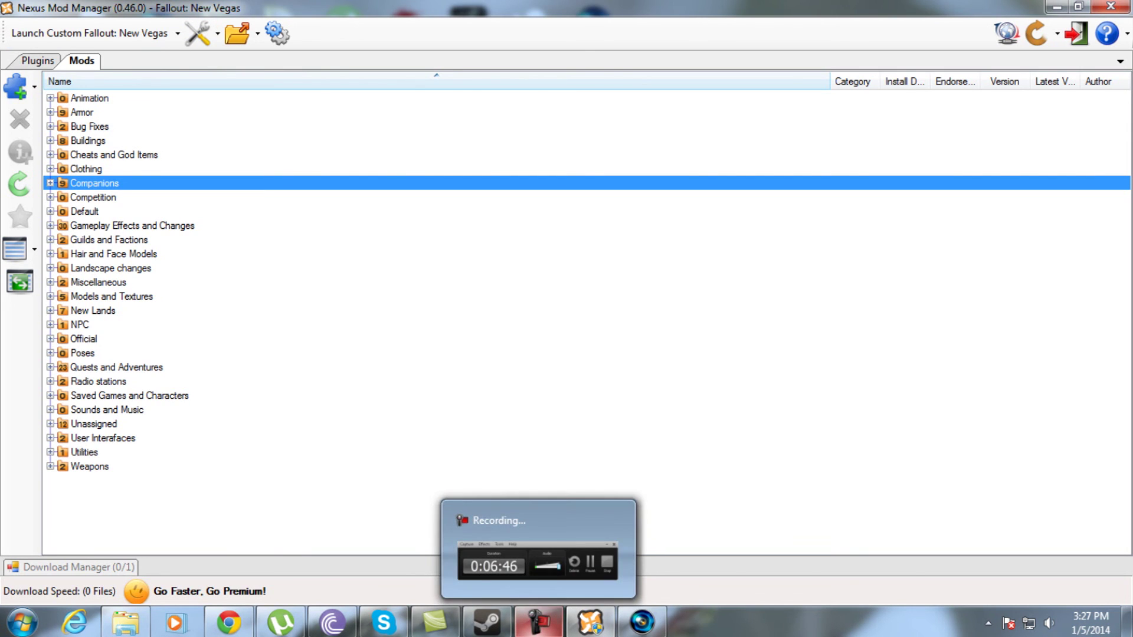
left_click(539, 623)
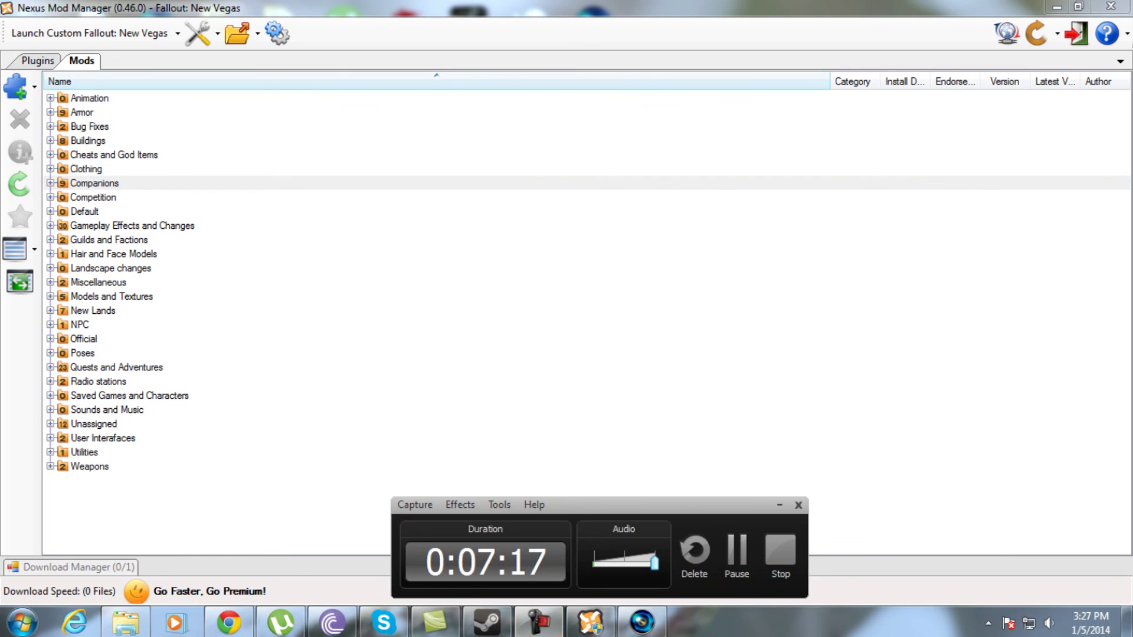
left_click_drag(593, 446, 402, 356)
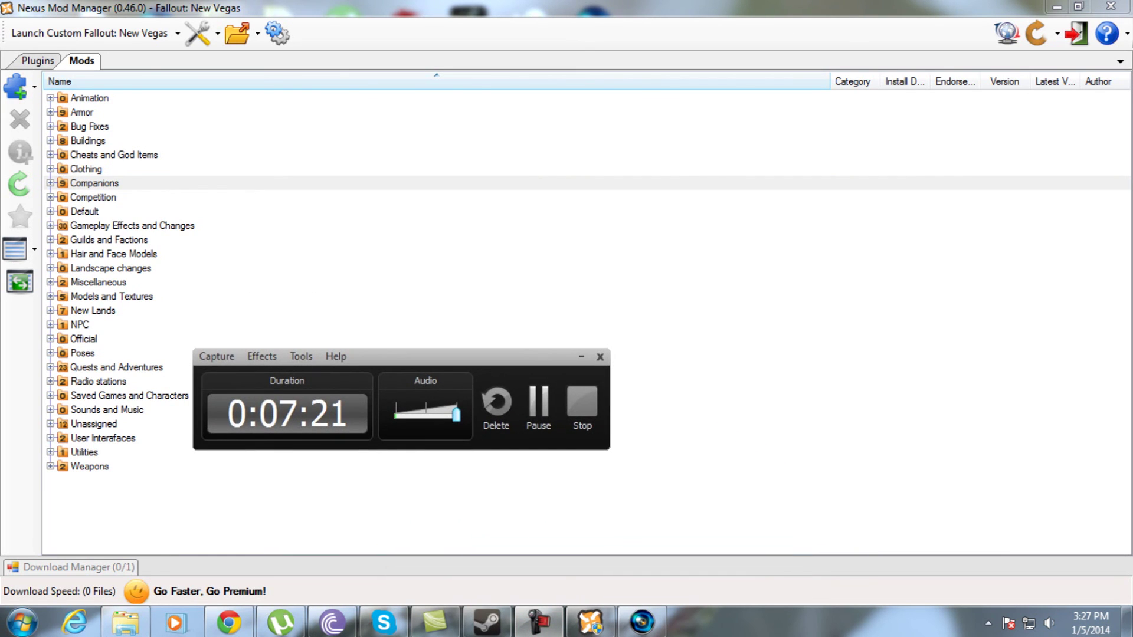